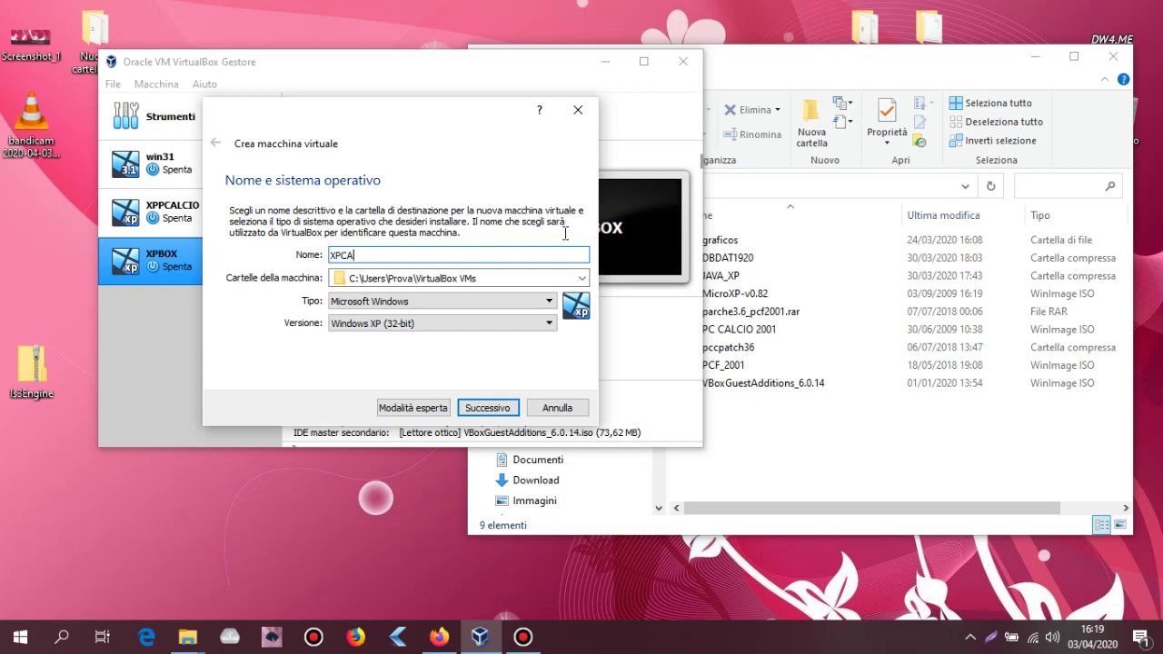
Name the new Windows XP (32-bit) virtual machine XPCAL and allocate 512 MB of memory to it.
text(L)
click(504, 410)
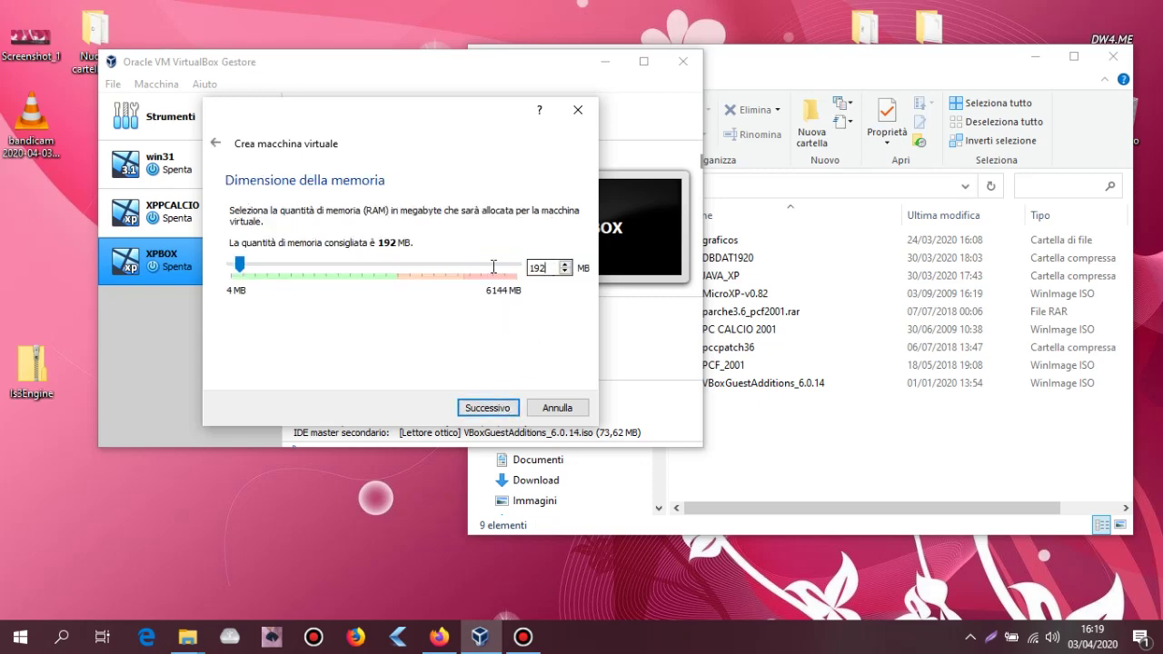
text(512)
click(499, 410)
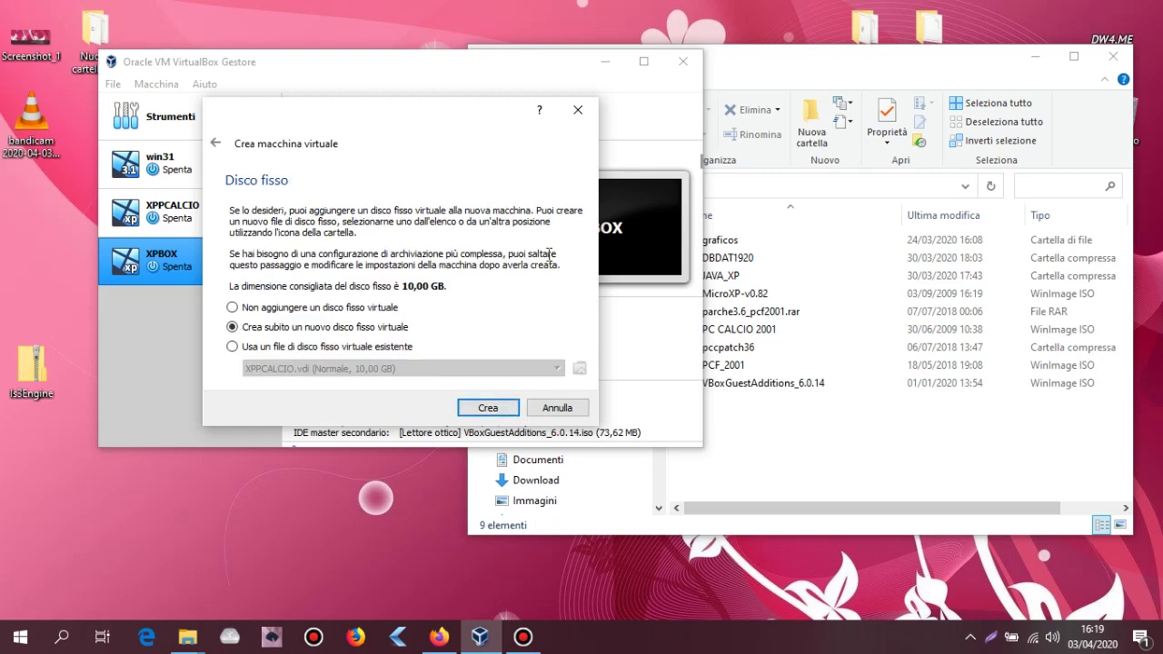
Create a new 10 GB VDI virtual hard disk, XPCAL.vdi, for the machine.
click(488, 408)
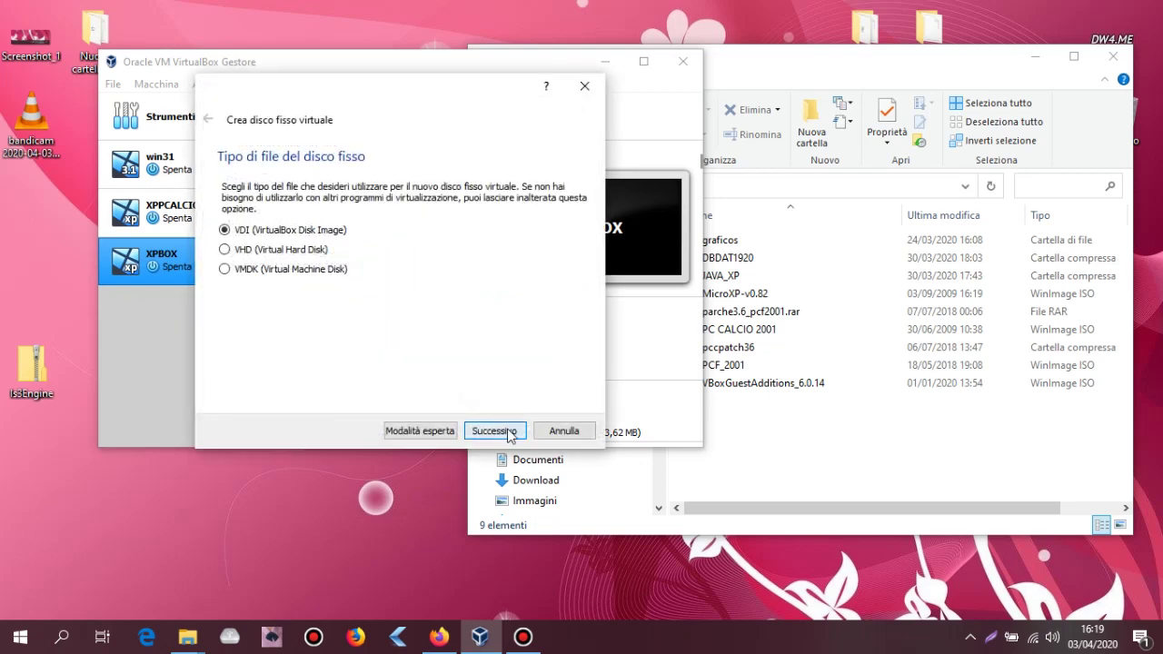
click(498, 423)
click(514, 425)
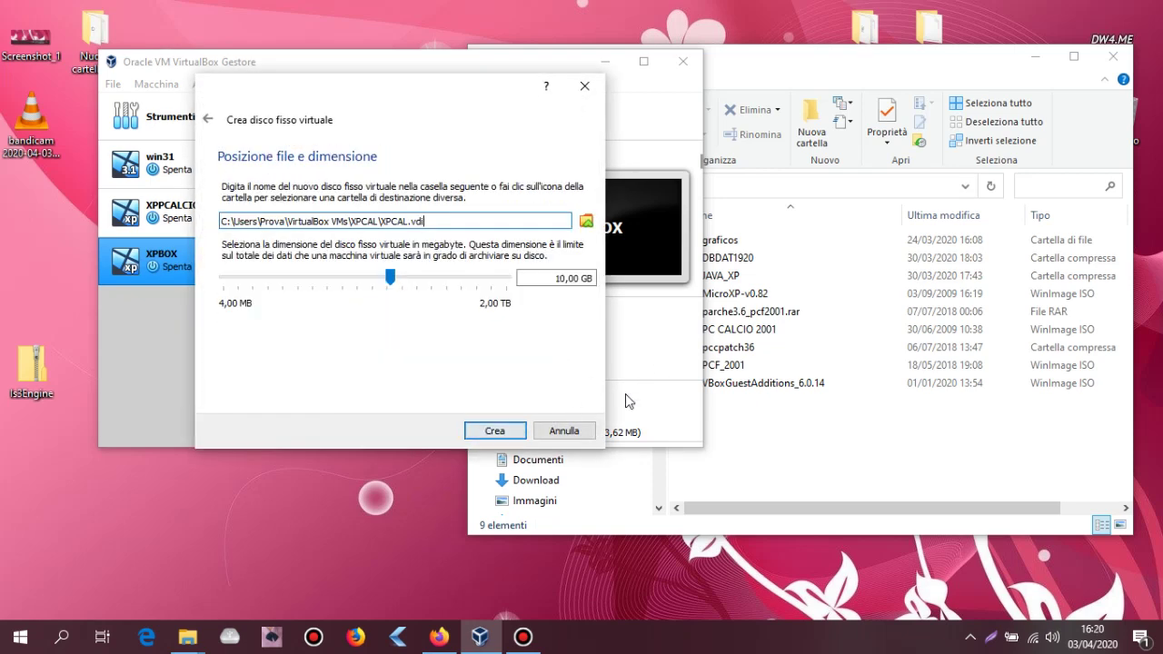
click(519, 431)
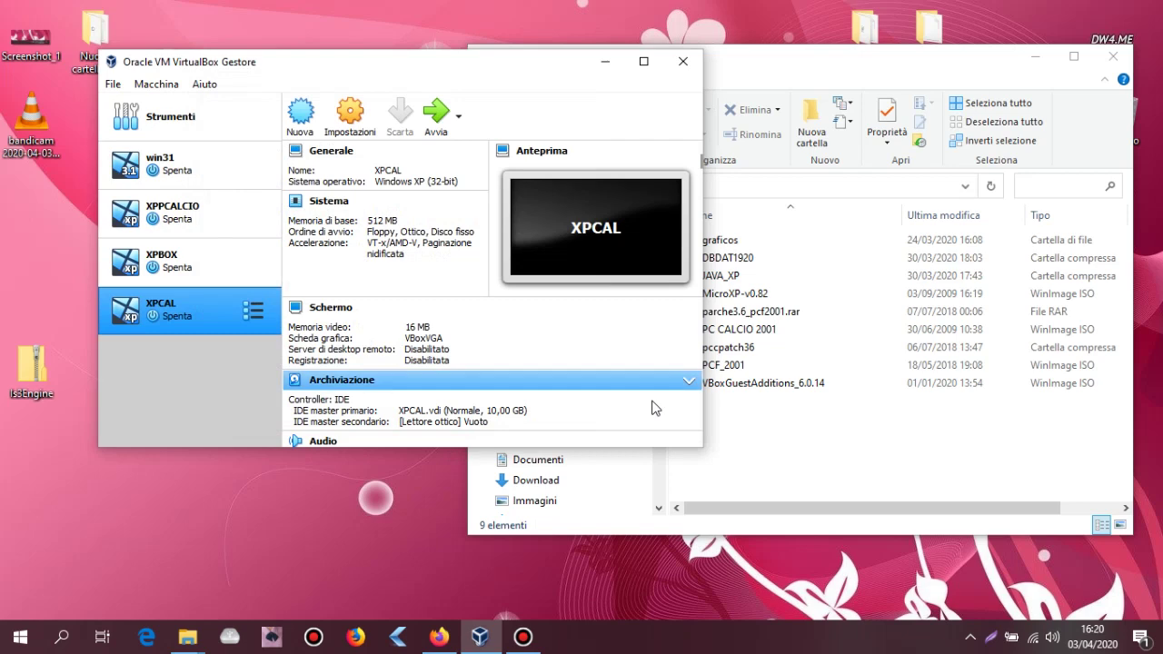
Set XPCAL's video memory to 32 MB and enable 3D acceleration in its display settings.
click(350, 116)
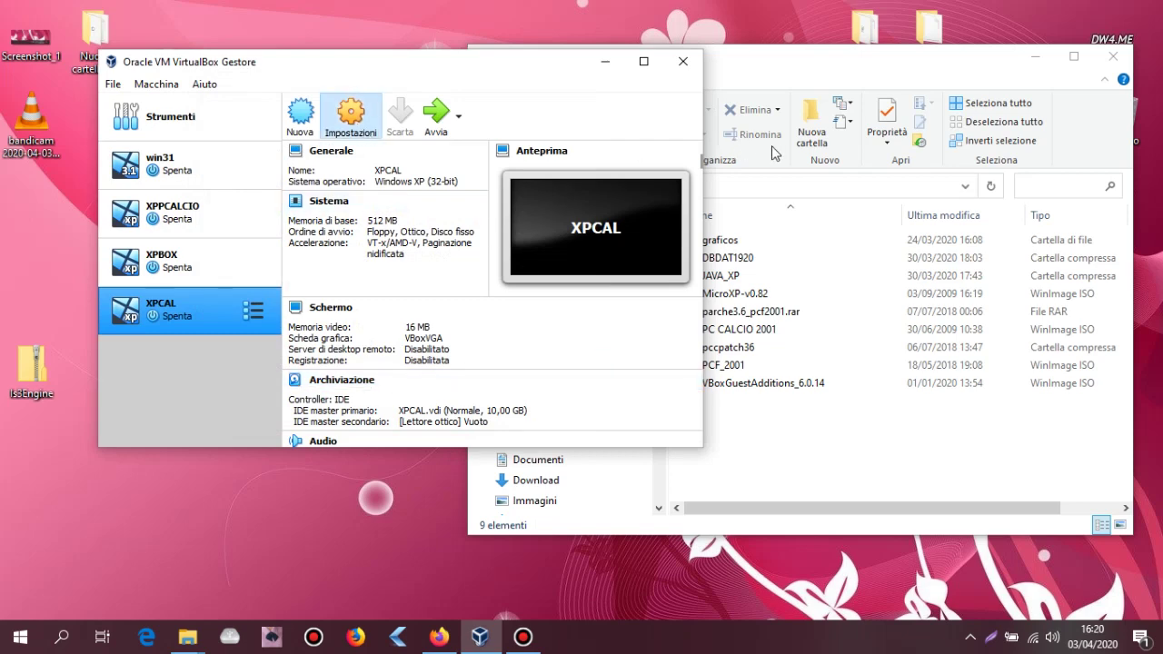
click(175, 129)
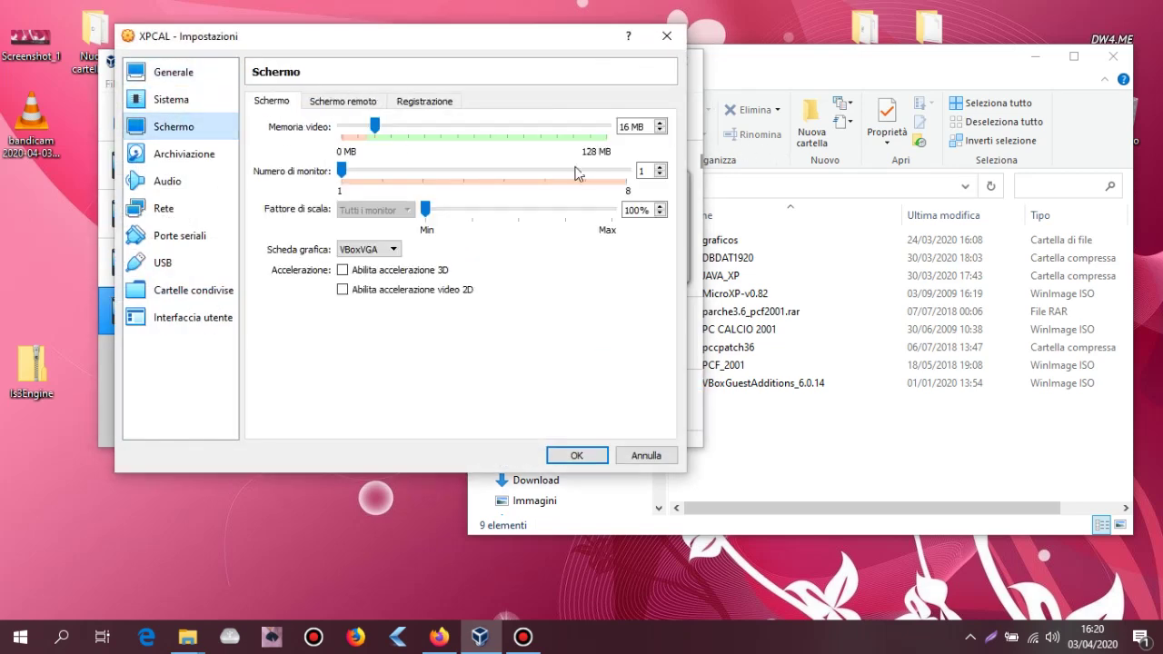
double_click(626, 127)
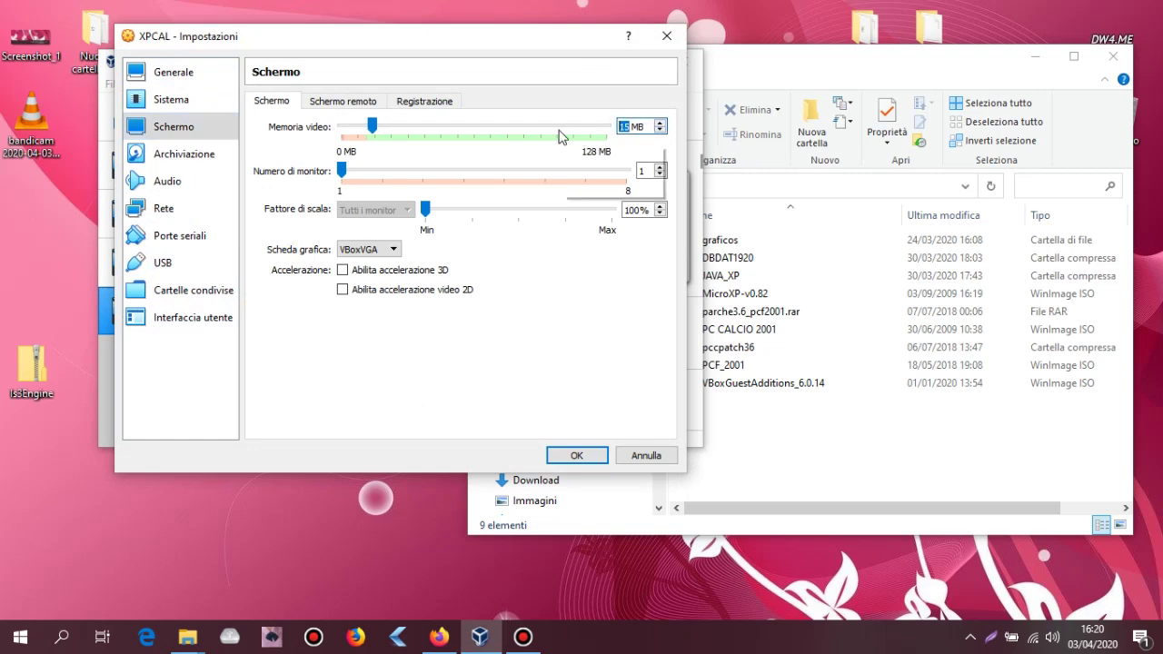
text(32)
click(440, 270)
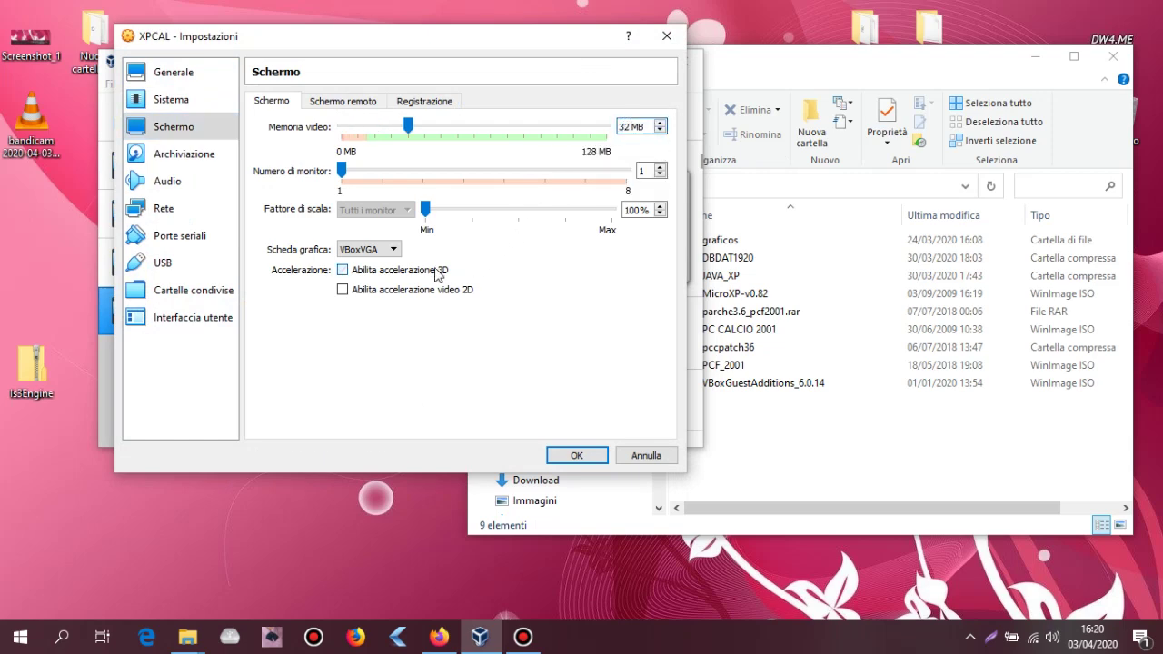
click(599, 458)
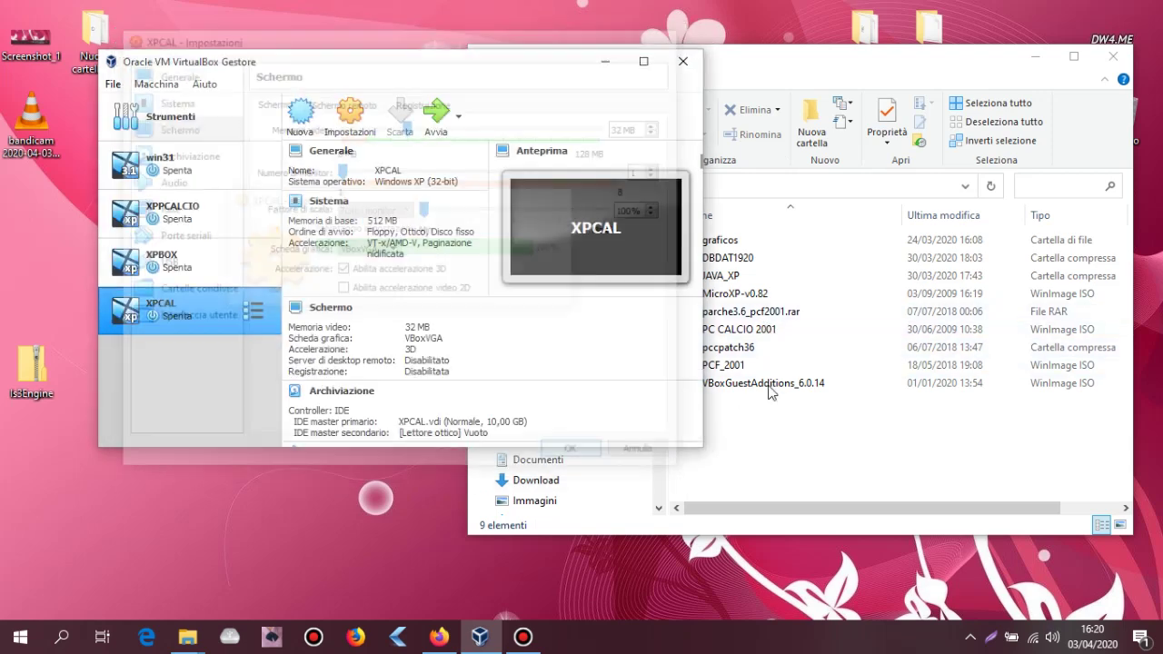
Start XPCAL with the MicroXP-v0.82 ISO as its startup disk.
click(433, 111)
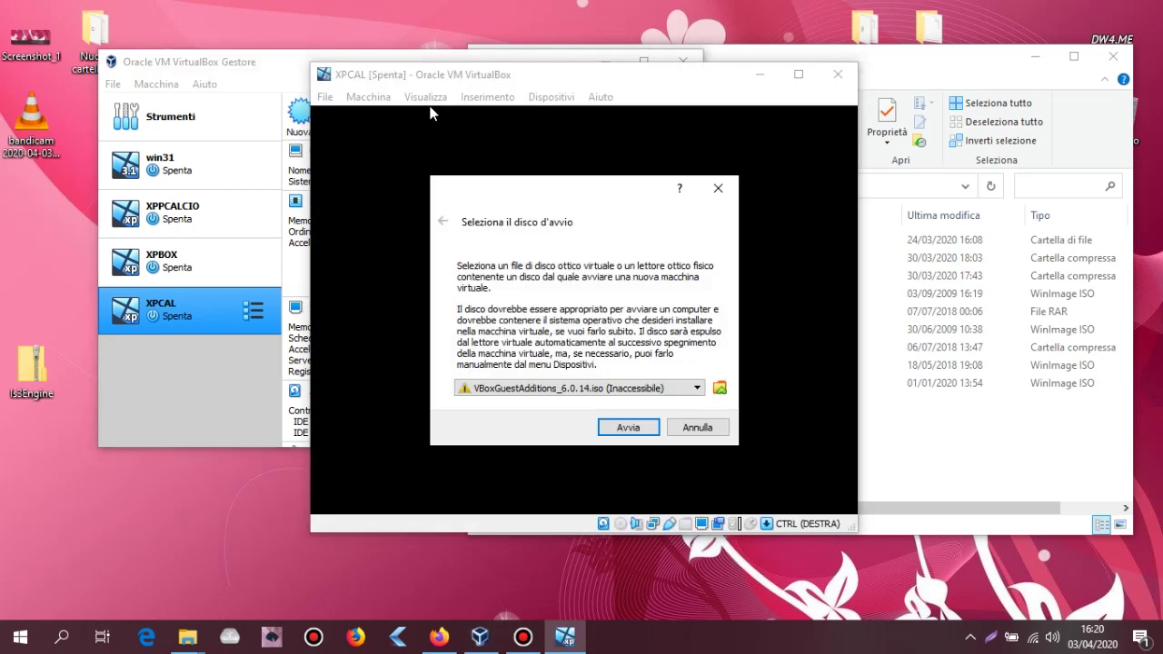
click(720, 388)
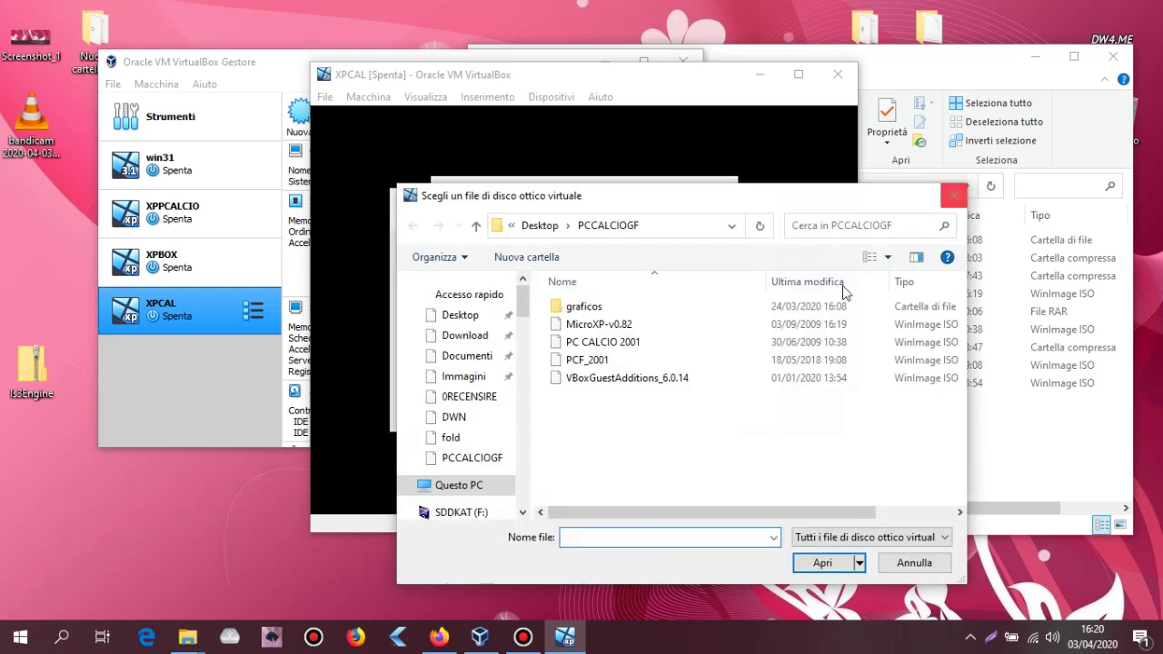
double_click(633, 327)
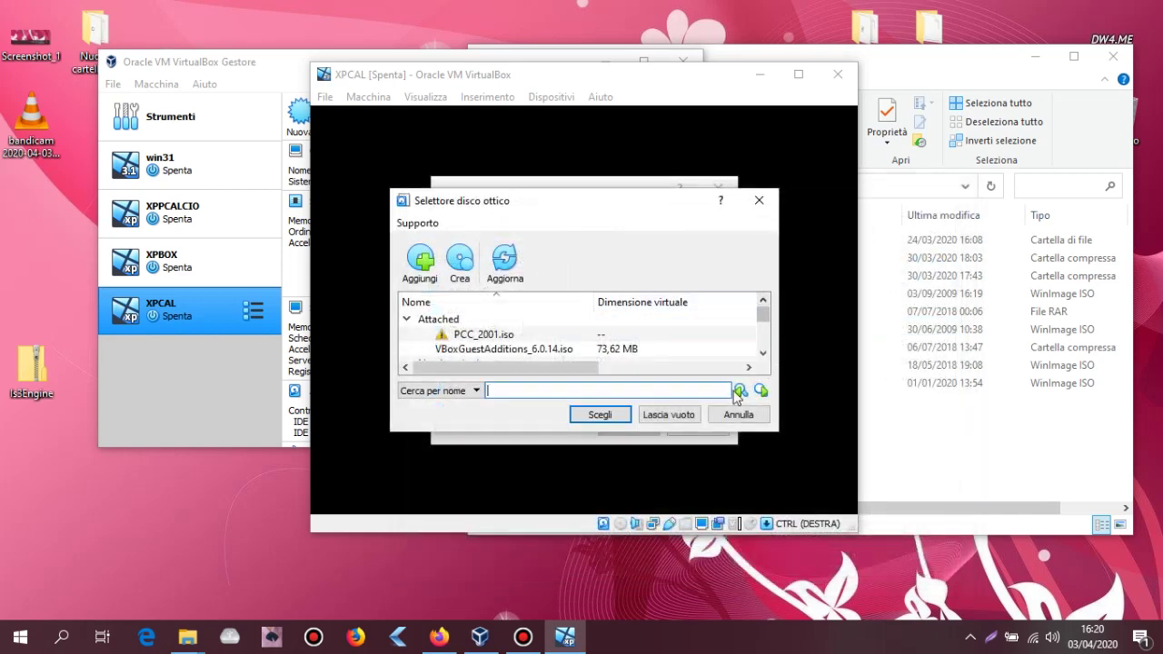
click(602, 414)
click(629, 427)
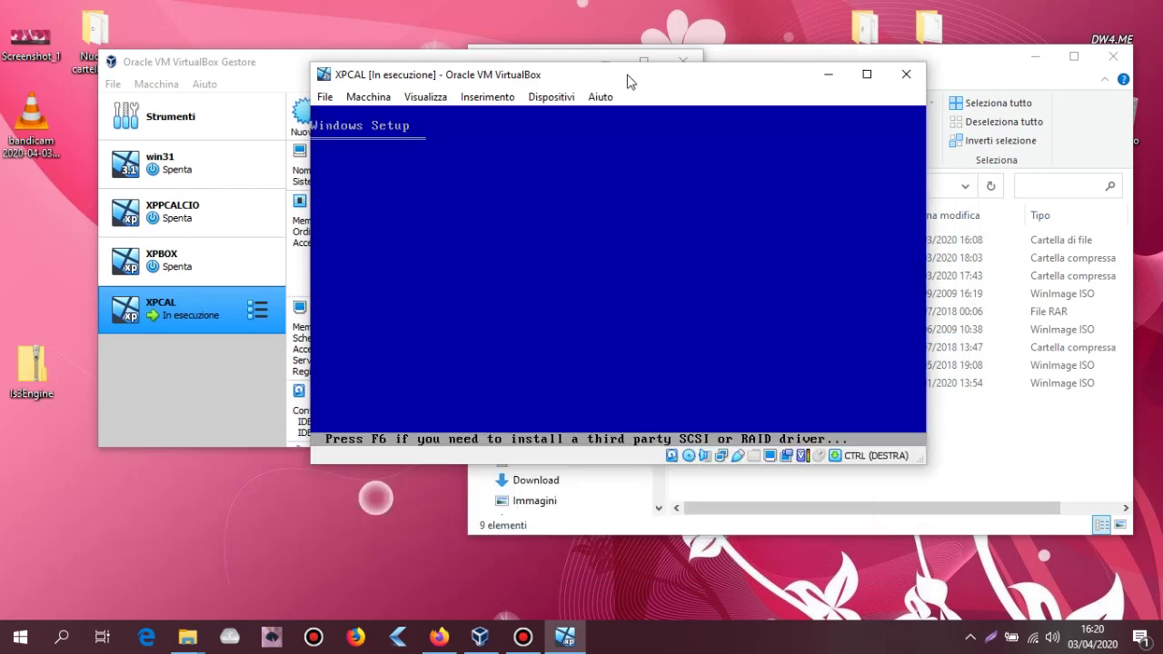
Install Windows XP on the disk's unpartitioned space and accept MicroXP's final restart.
drag(626, 76, 470, 47)
click(493, 301)
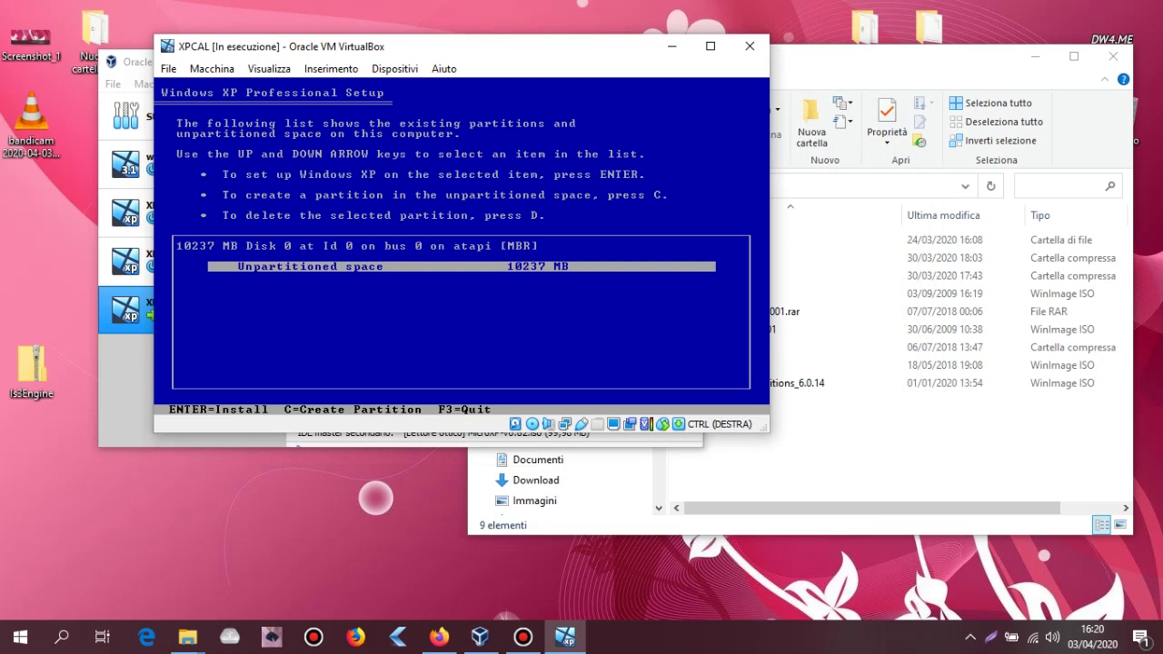
key(Return)
key(Up)
key(Return)
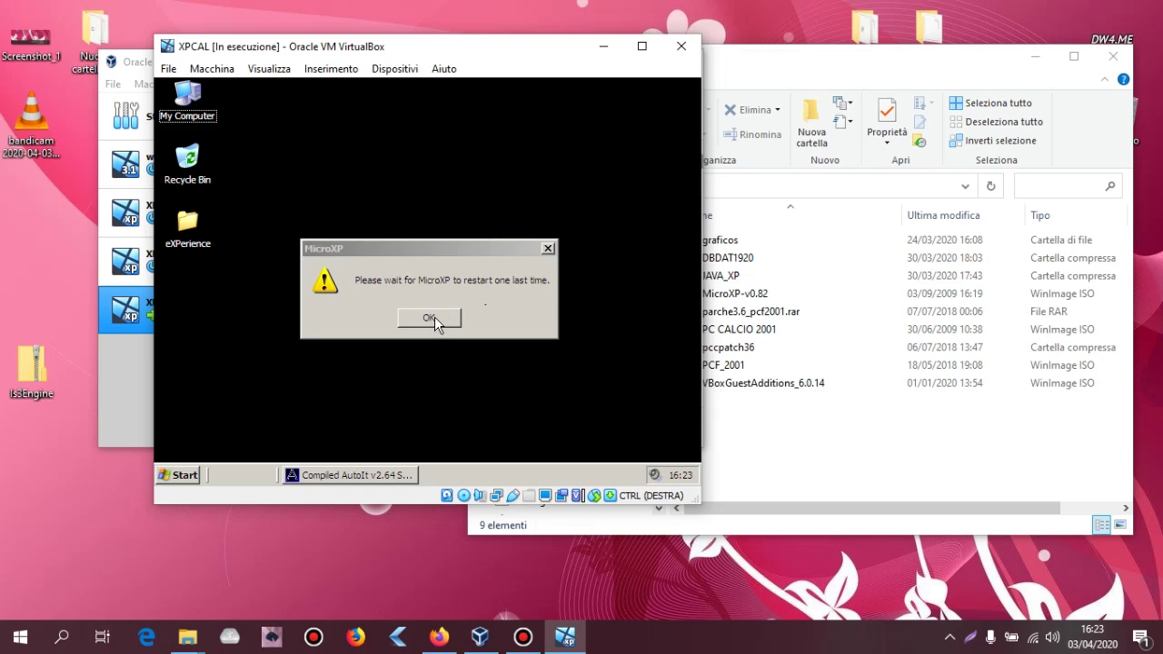
click(432, 319)
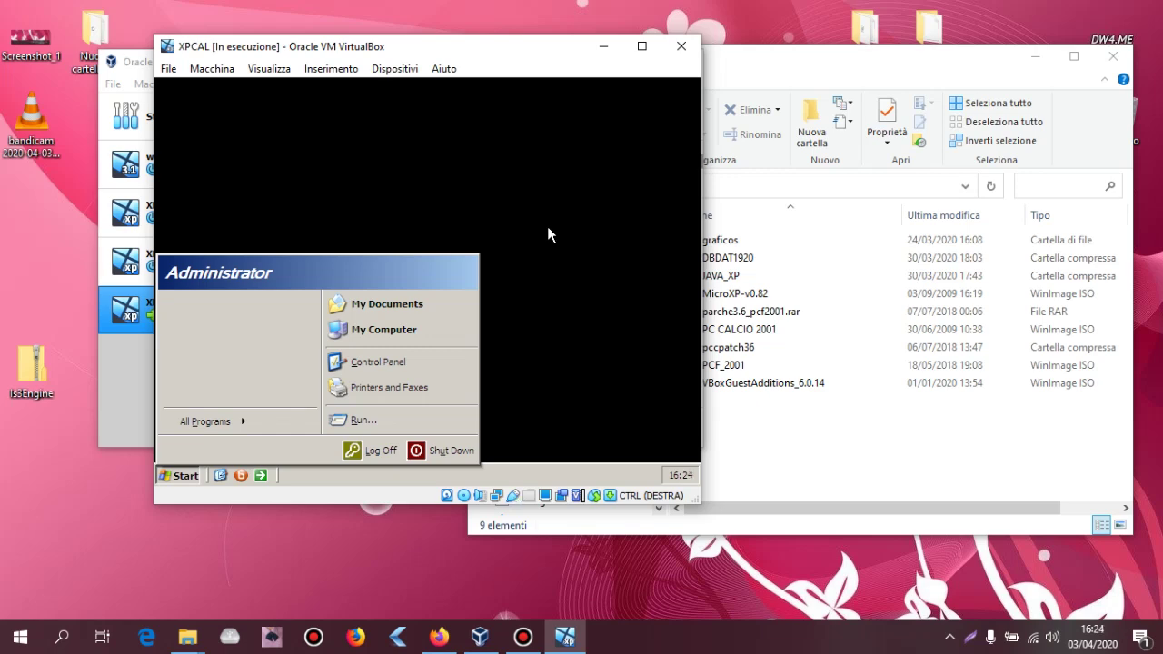
Set the guest's screen resolution to 800 by 600 pixels and keep the new display settings.
click(184, 467)
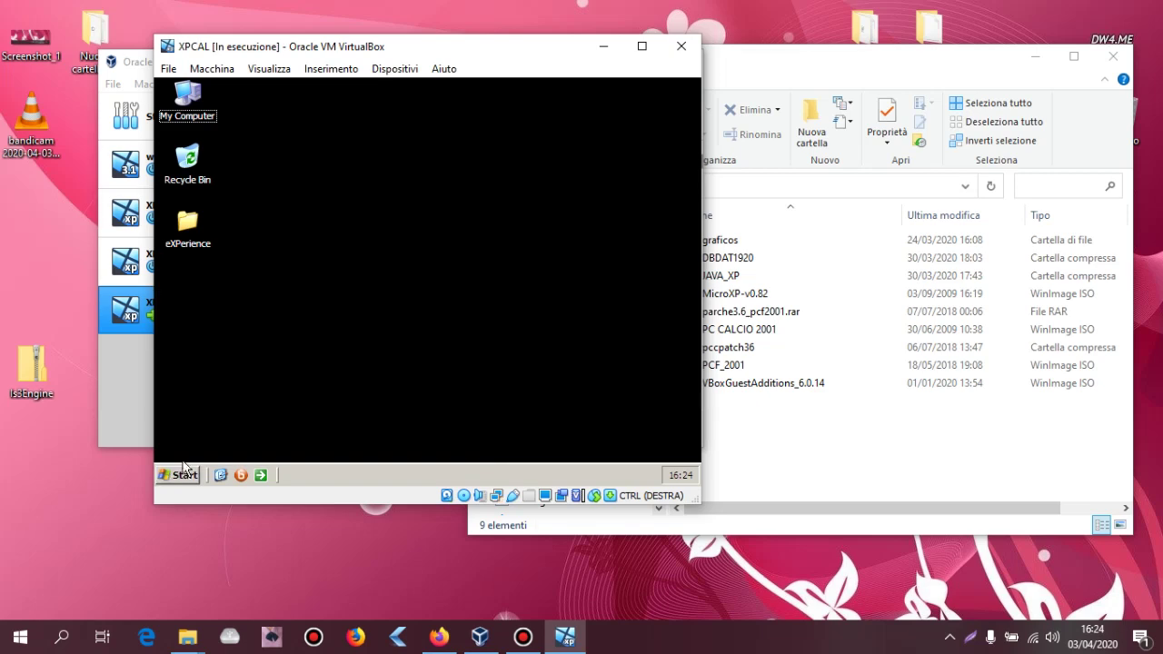
right_click(348, 191)
click(388, 292)
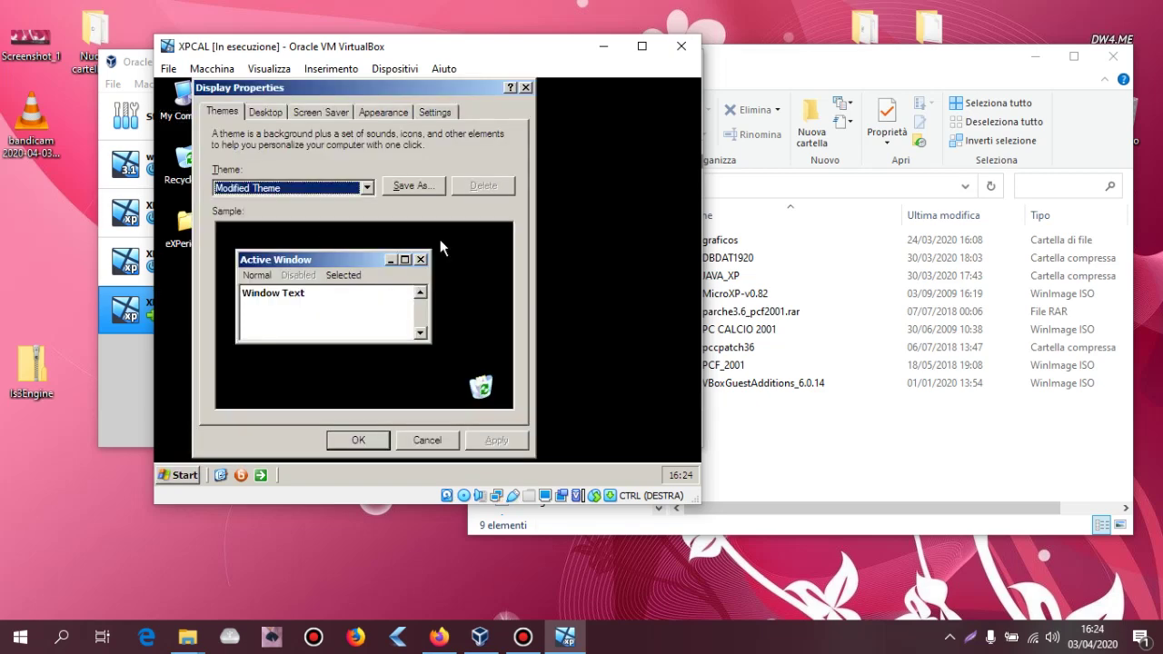
click(449, 112)
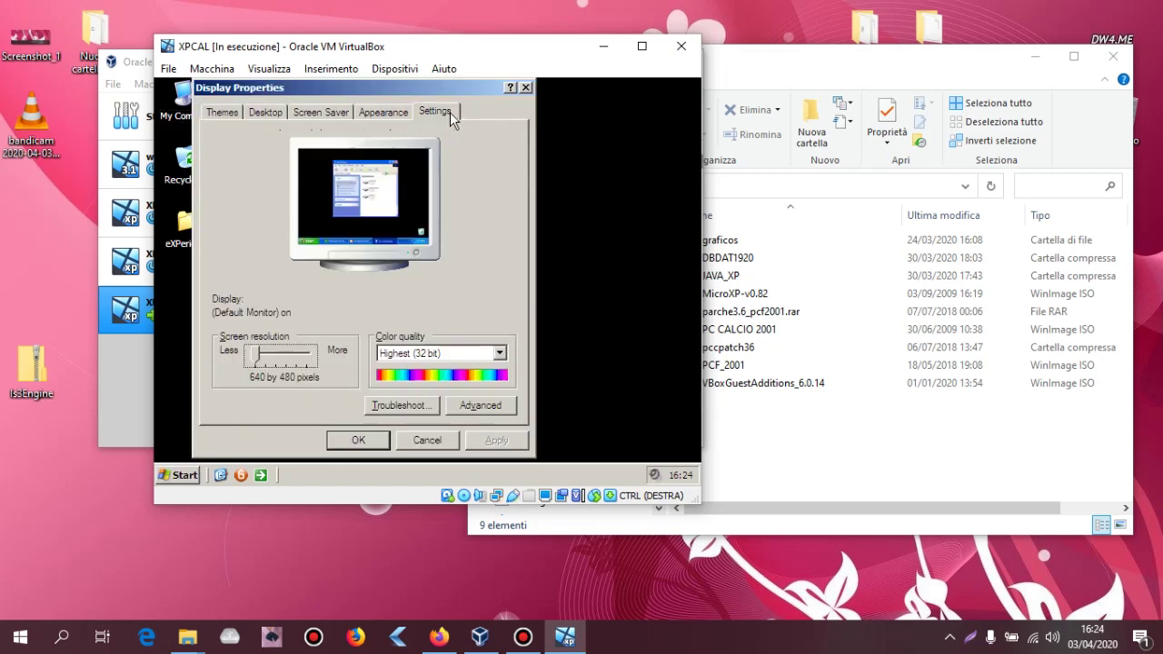
click(279, 359)
click(361, 439)
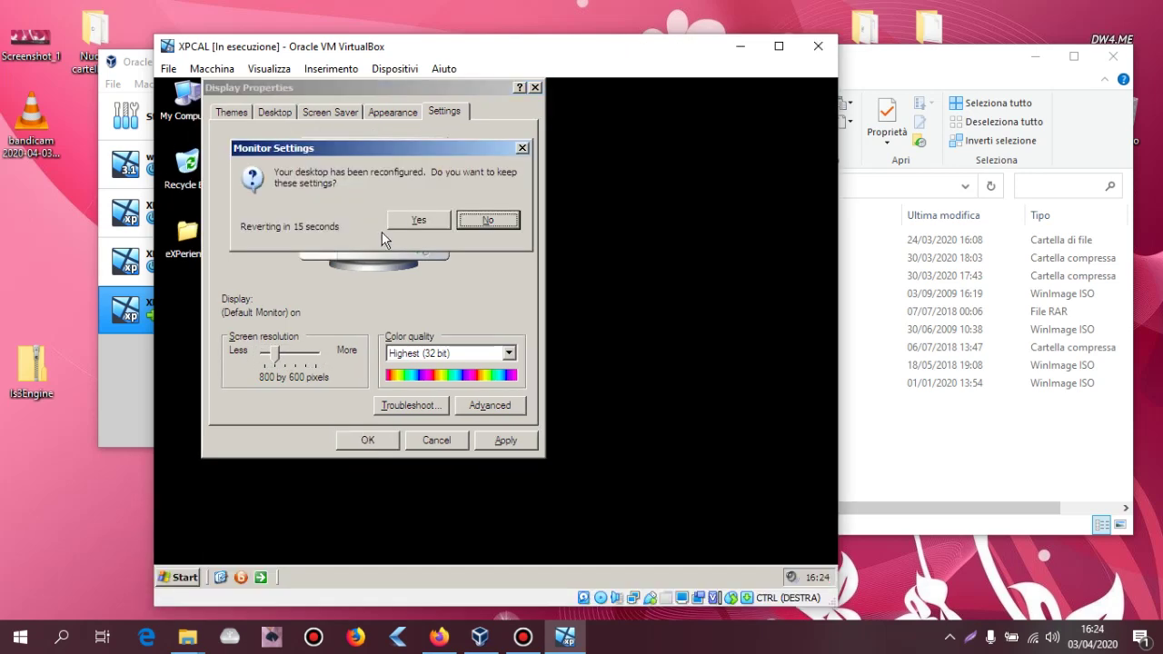
click(404, 224)
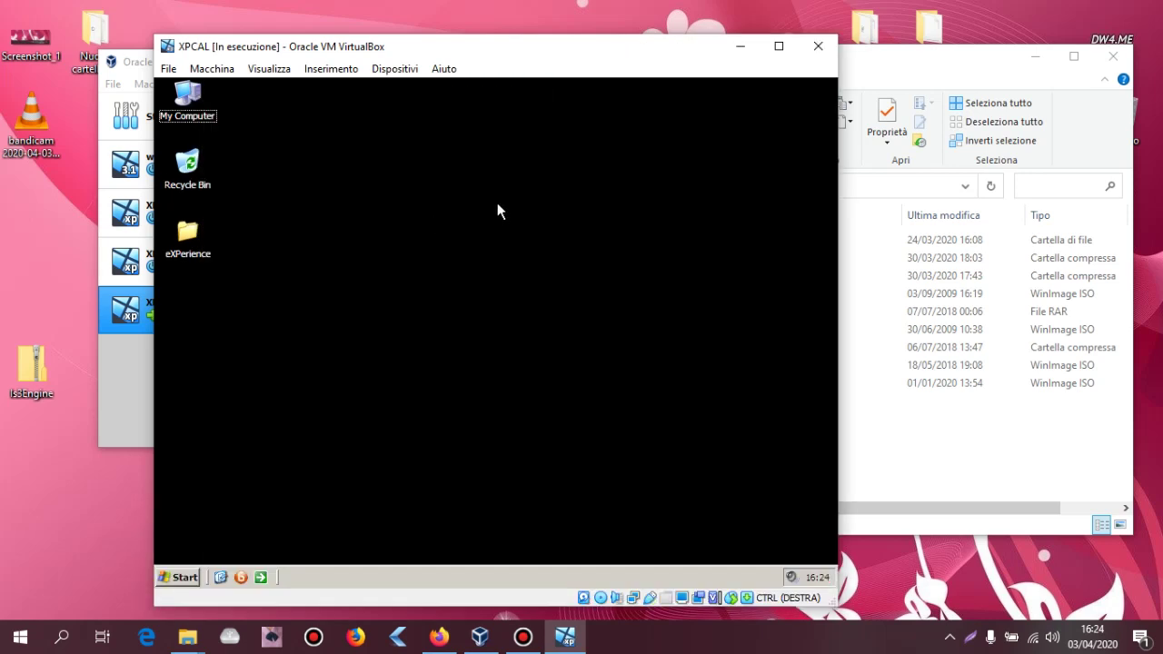
Load the VBoxGuestAdditions_6.0.14 disk file into the virtual optical drive.
click(395, 74)
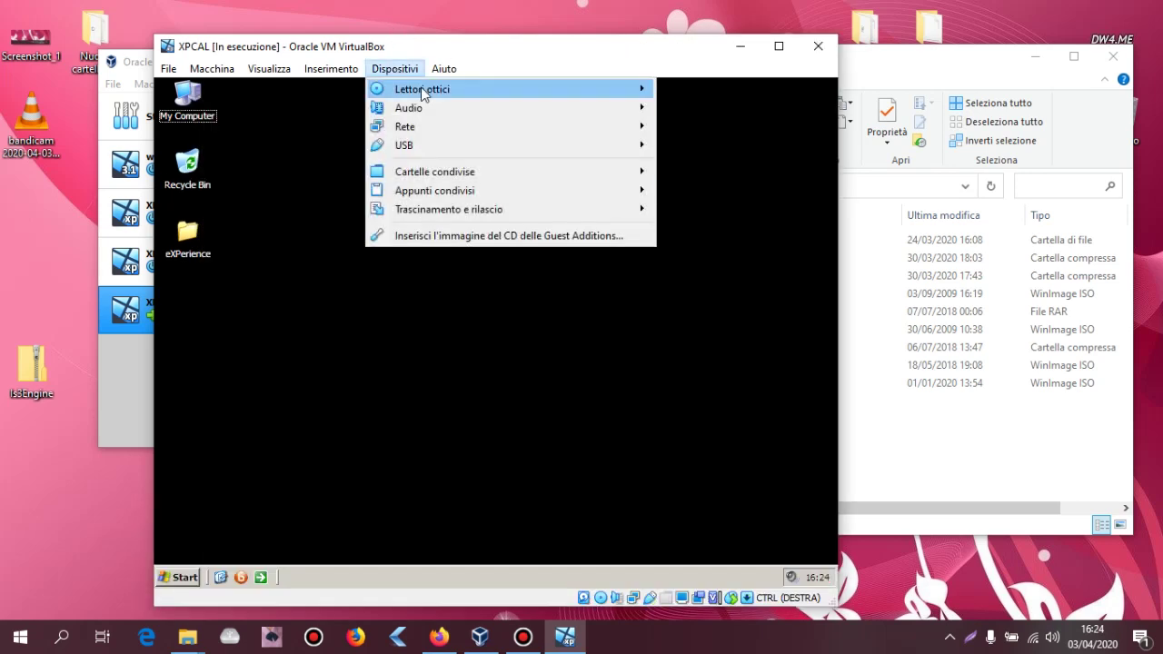
mouse_move(423, 91)
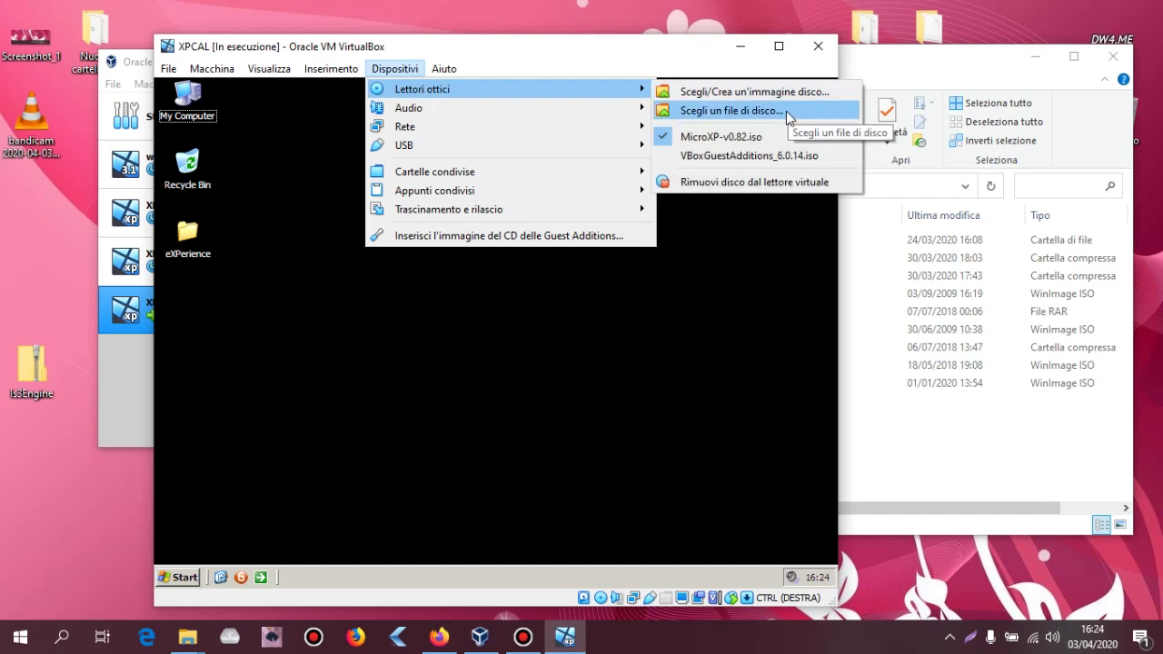
click(787, 117)
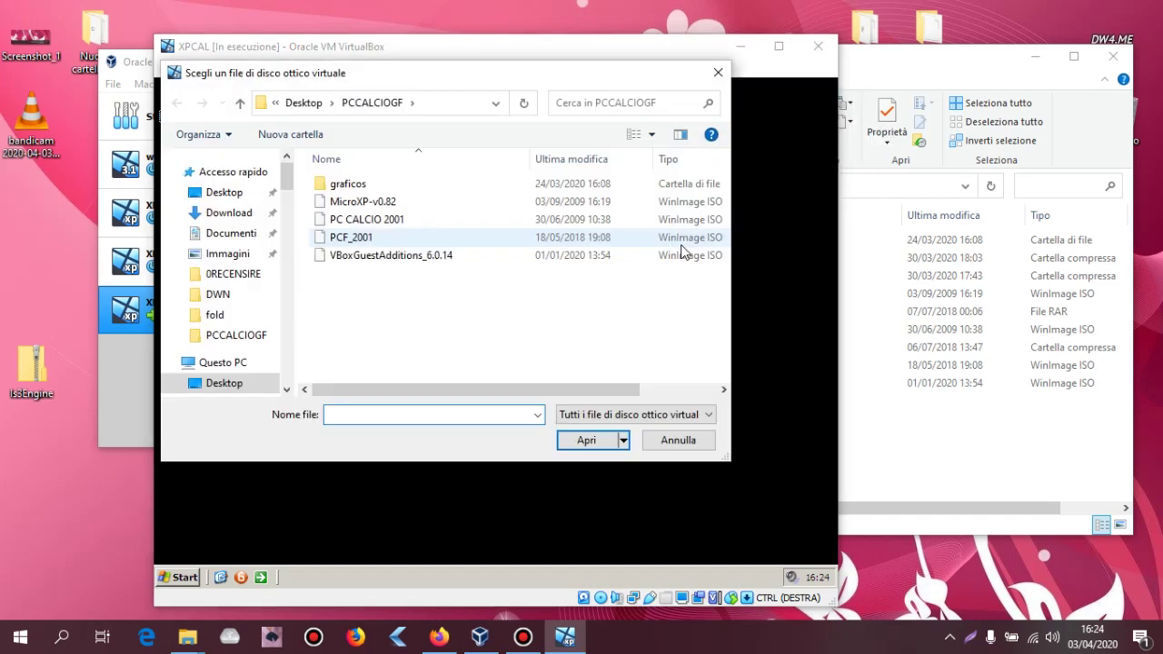
double_click(443, 257)
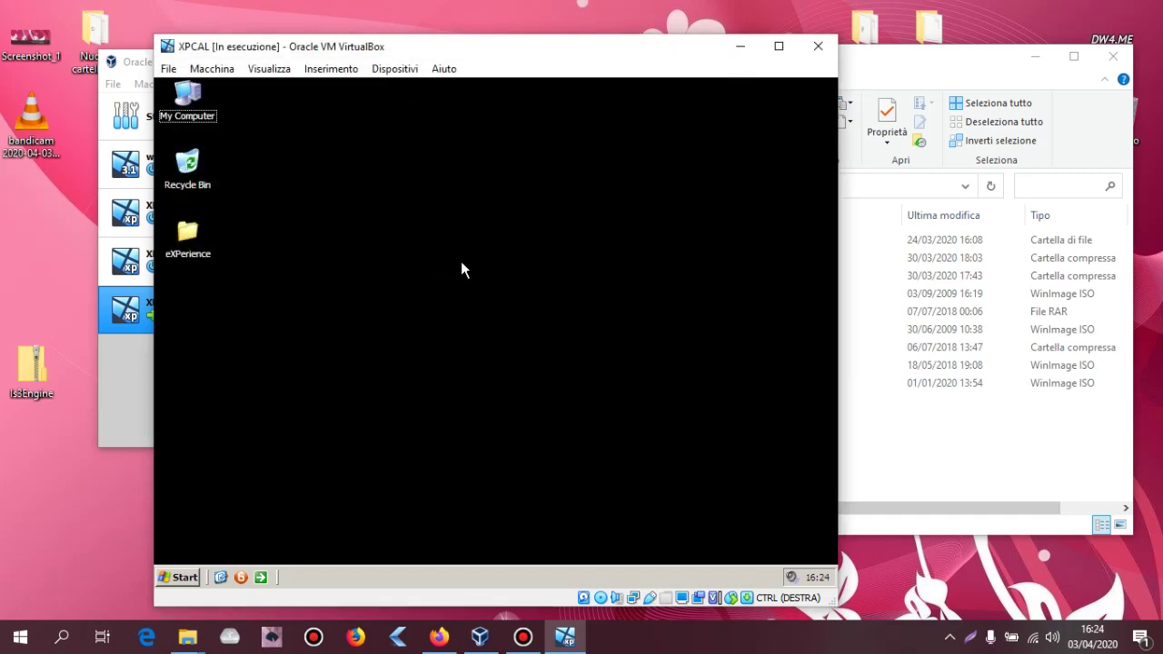
Check the guest's drives in My Computer for the inserted disk, and close the window.
click(185, 109)
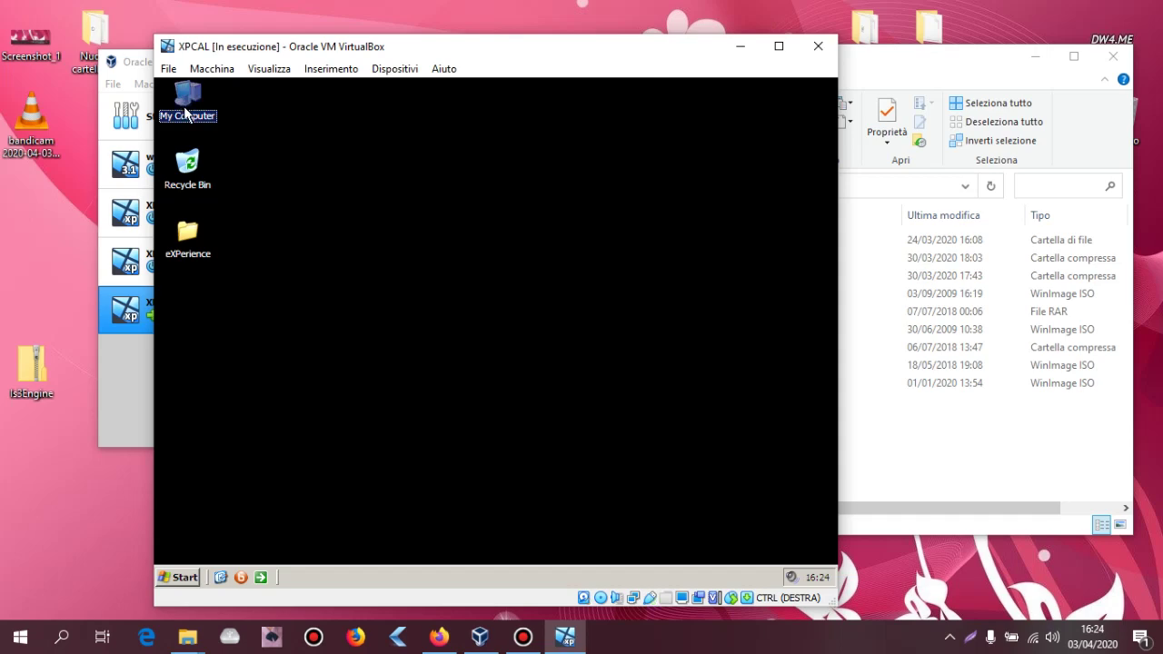
click(350, 170)
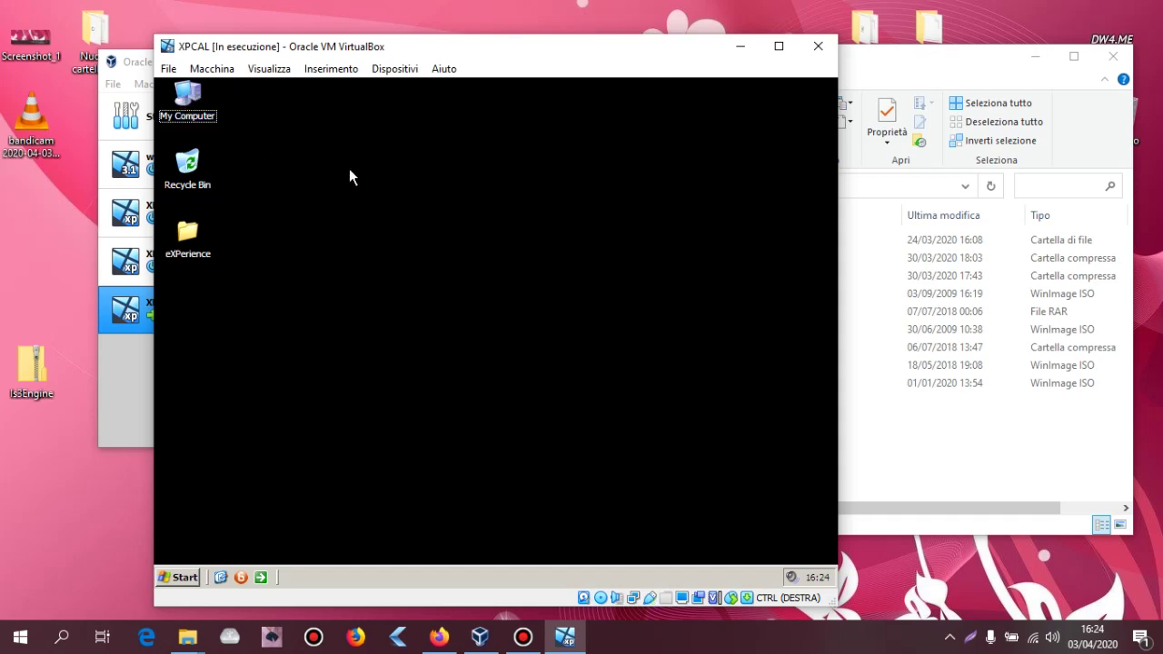
double_click(201, 116)
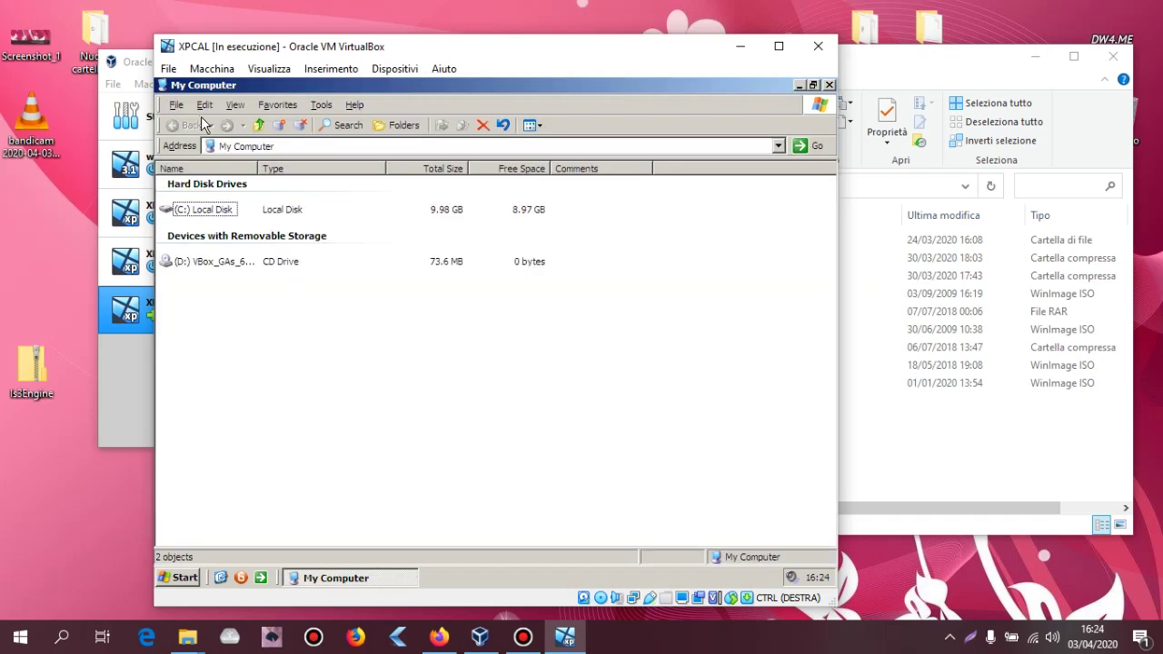
click(829, 86)
Restart the guest operating system.
click(179, 576)
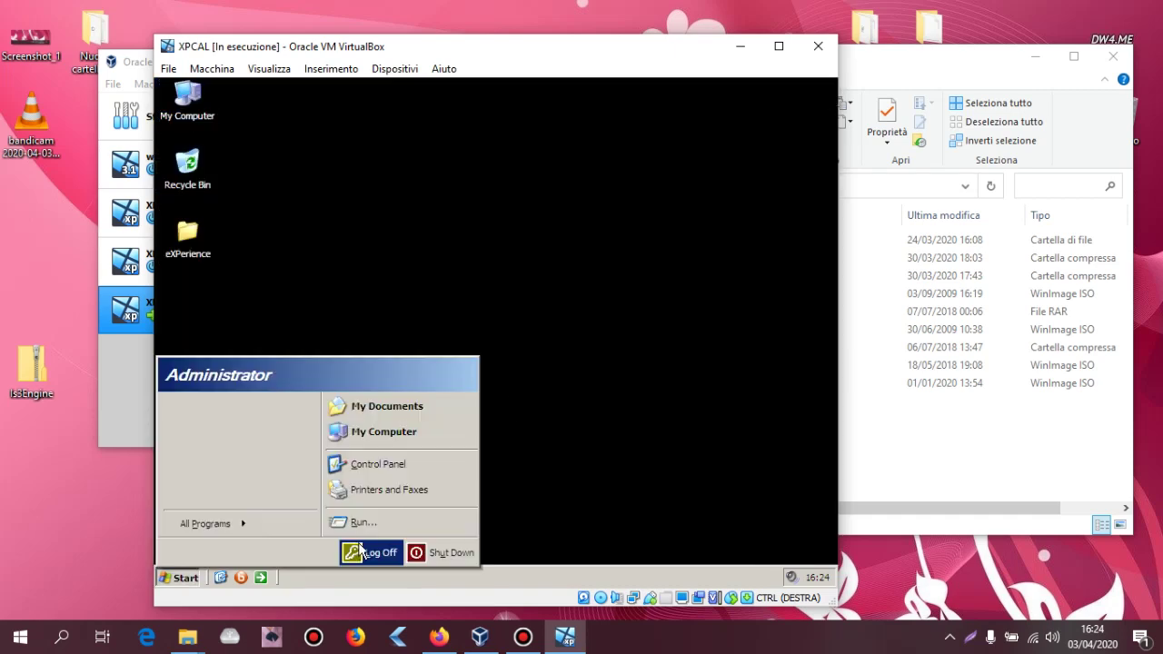
click(441, 552)
click(459, 299)
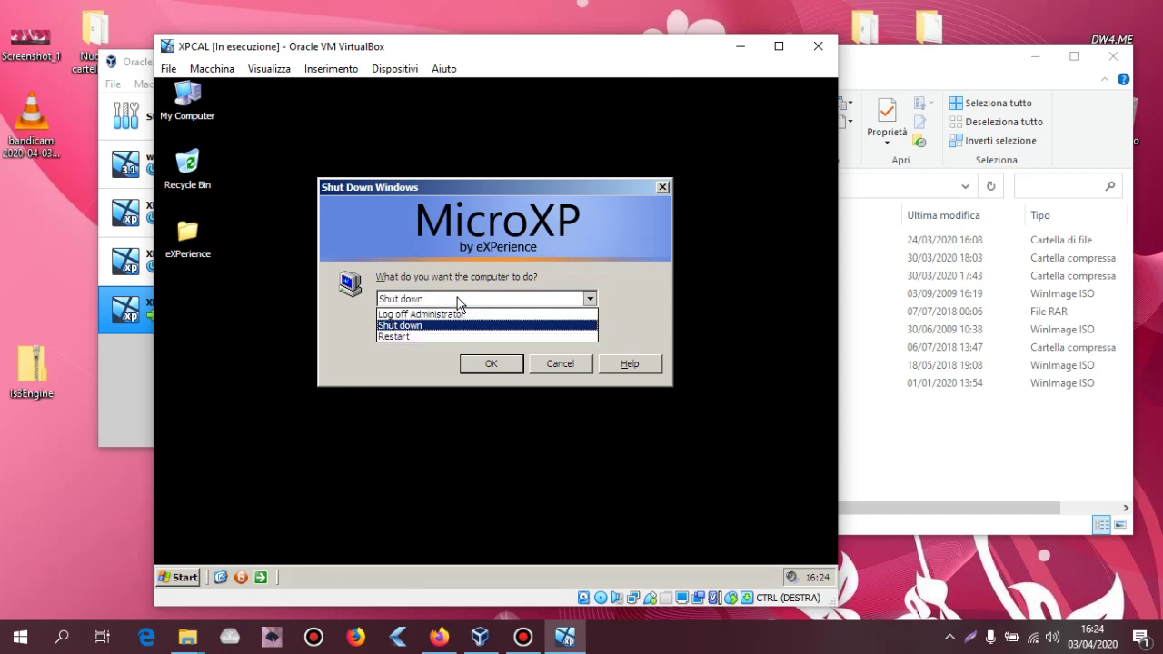
click(445, 337)
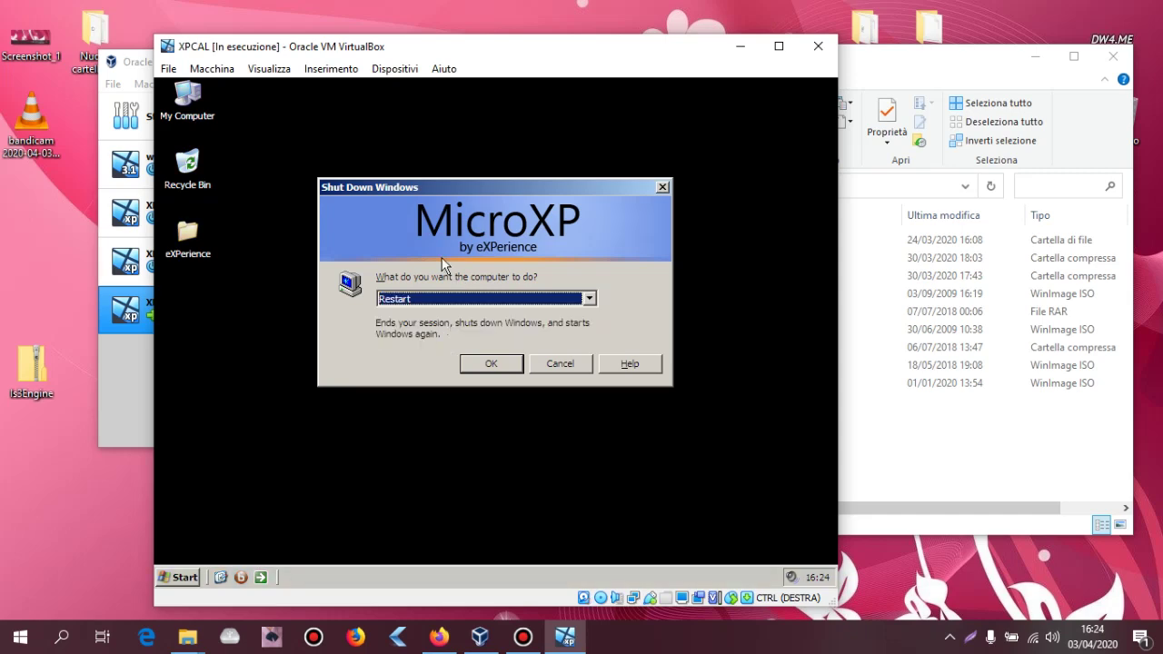
click(496, 364)
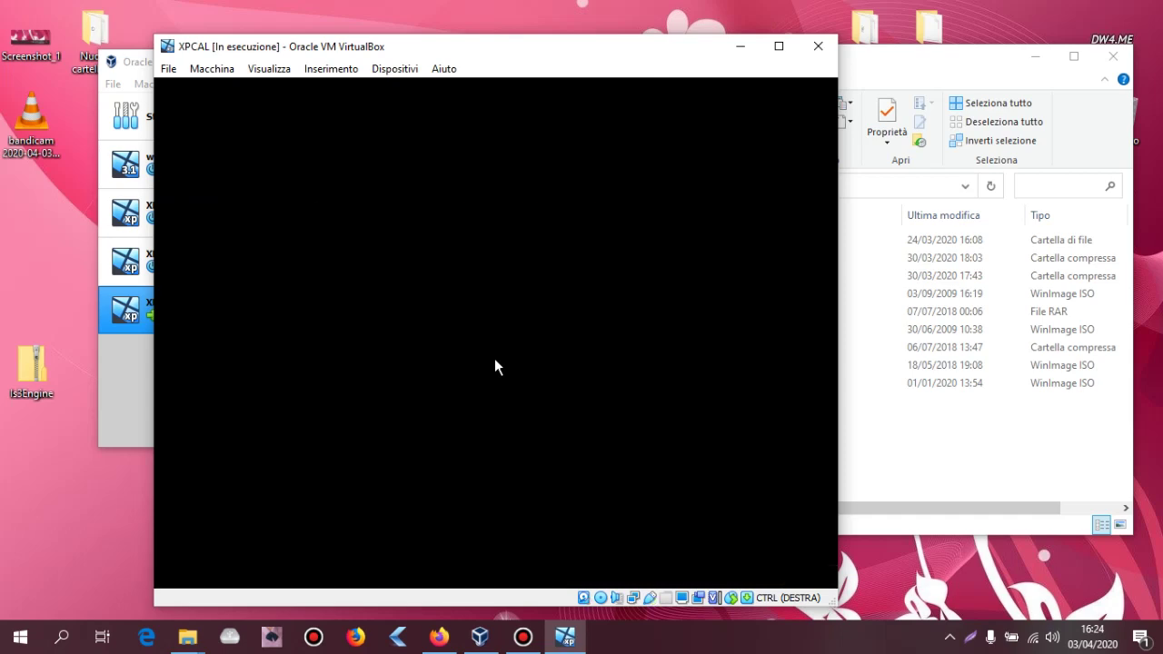
Boot the guest into Safe Mode from the Windows Advanced Options Menu and continue to the desktop.
key(F8)
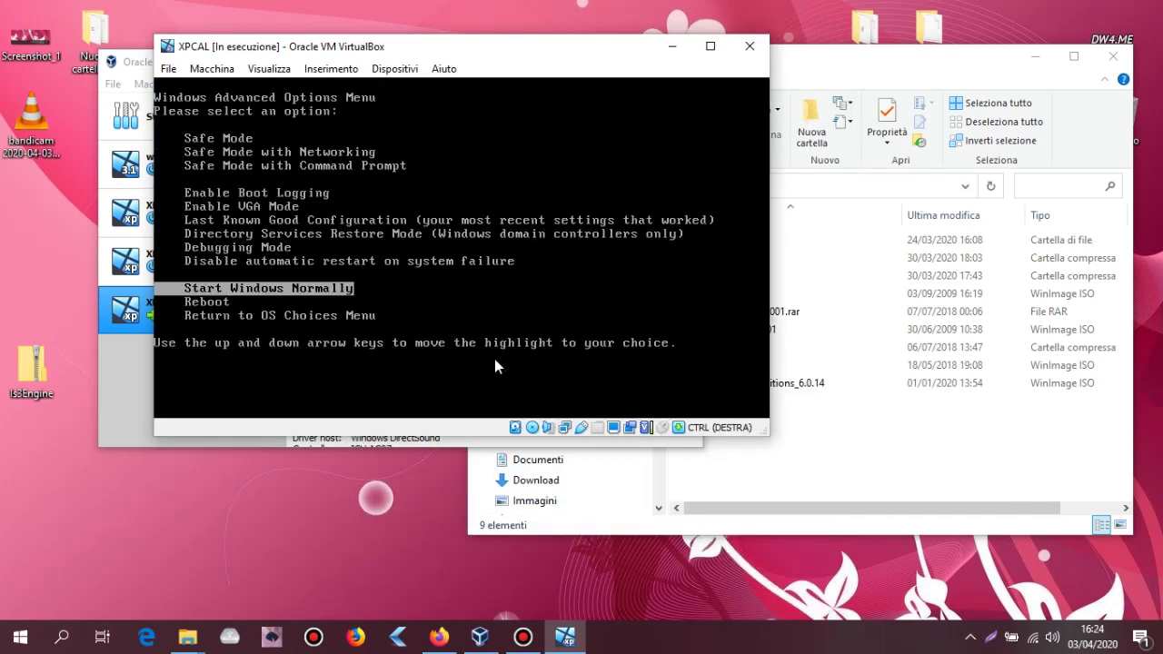
key(Down)
key(Down)
key(Down)
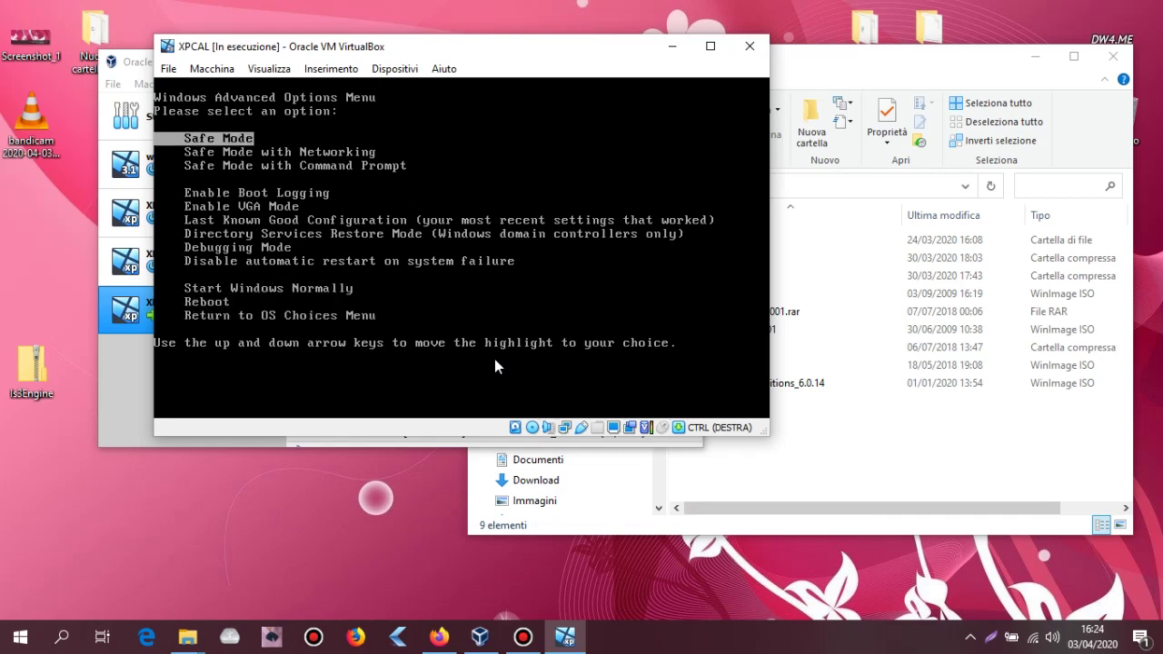
key(Return)
key(Return)
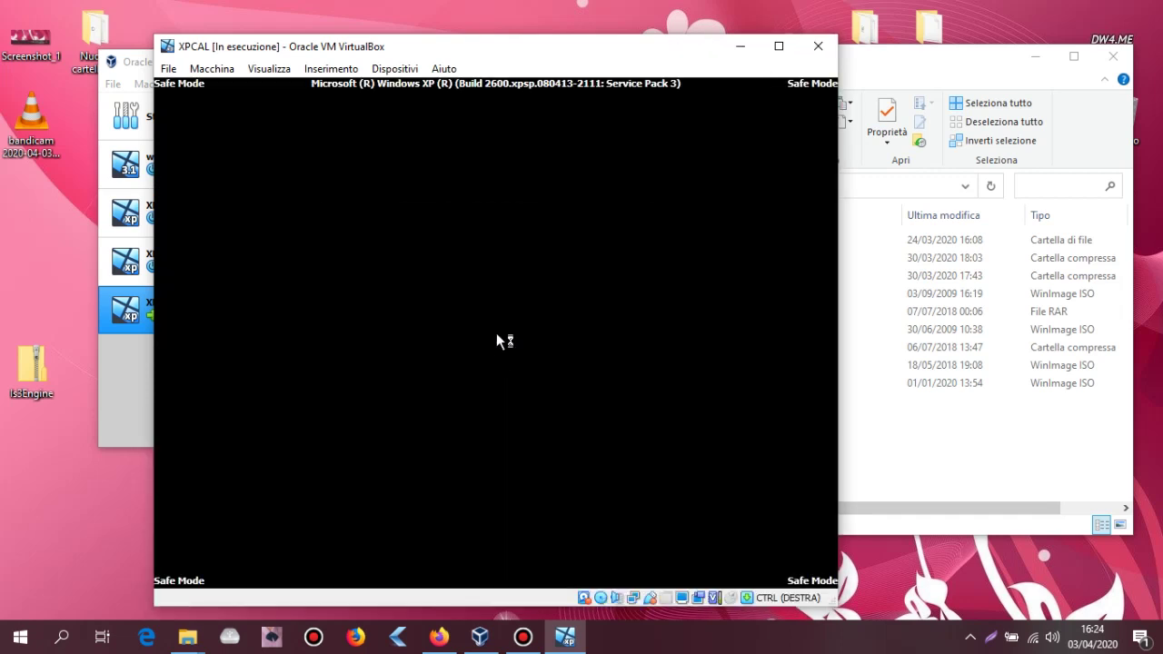
click(468, 415)
Run the VirtualBox Guest Additions 6.0.14 setup from the guest's D: CD drive and accept the default destination folder.
double_click(187, 100)
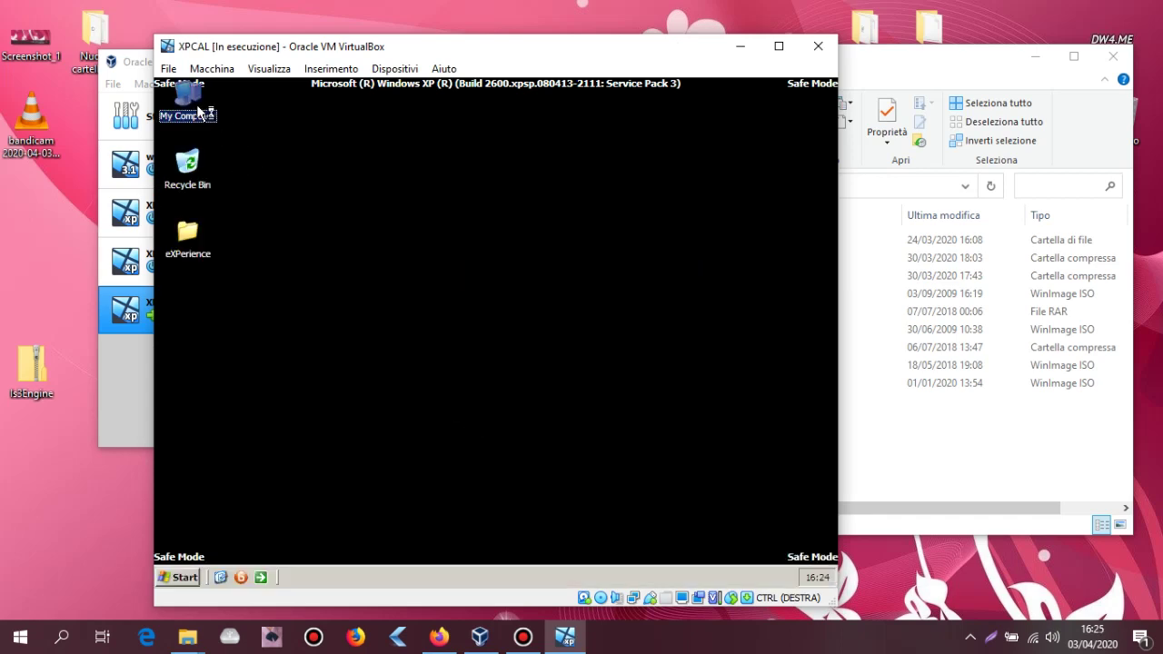
double_click(251, 294)
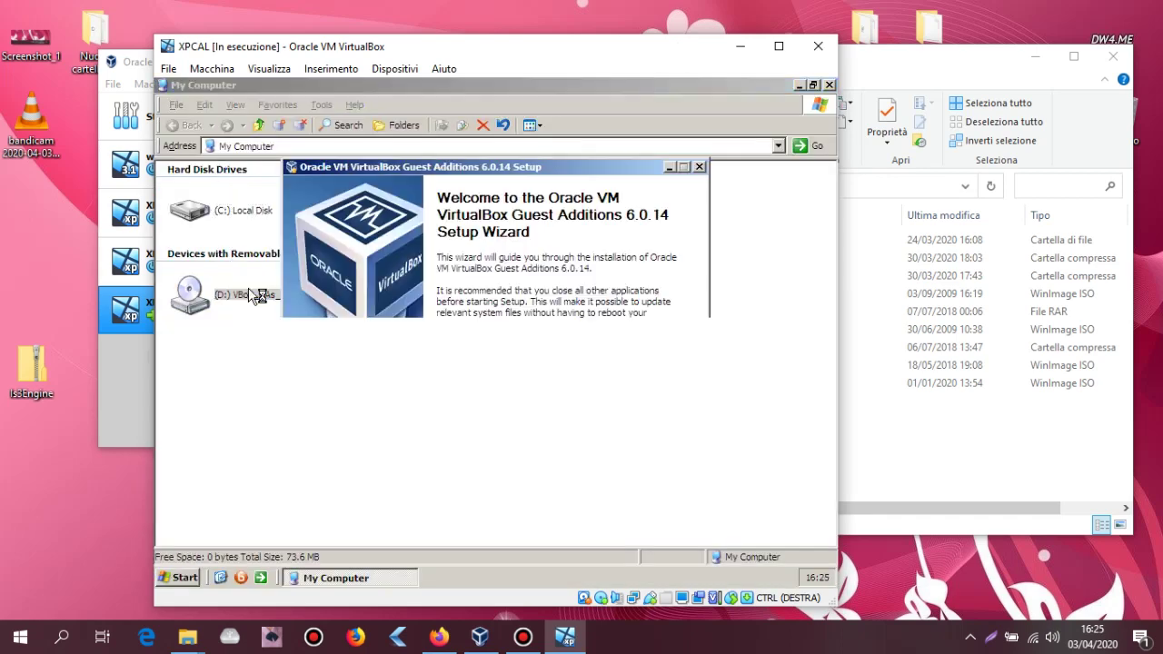
click(589, 465)
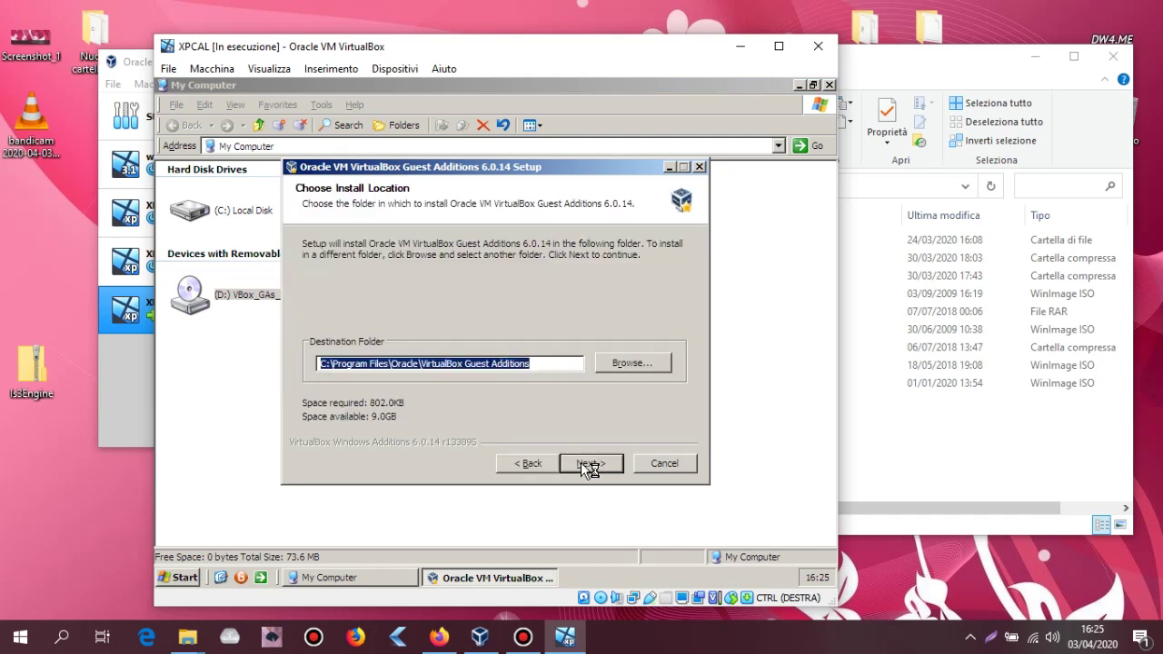
click(589, 464)
Include the experimental Direct3D Support component, install the Guest Additions, and finish with an immediate reboot.
click(446, 315)
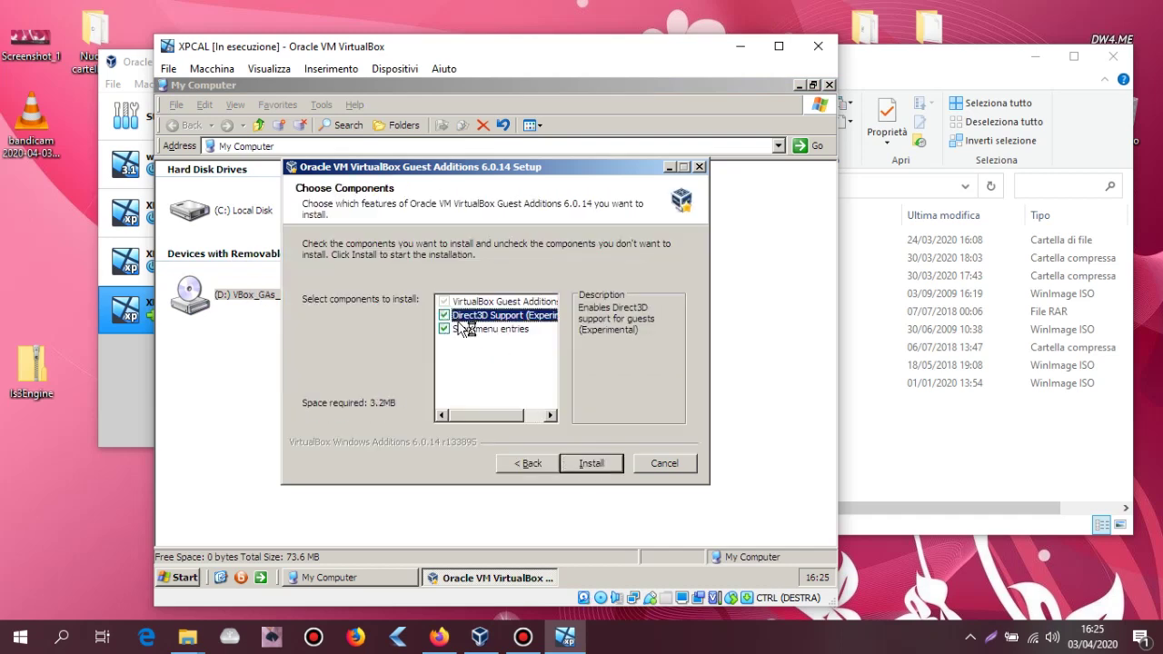
click(591, 465)
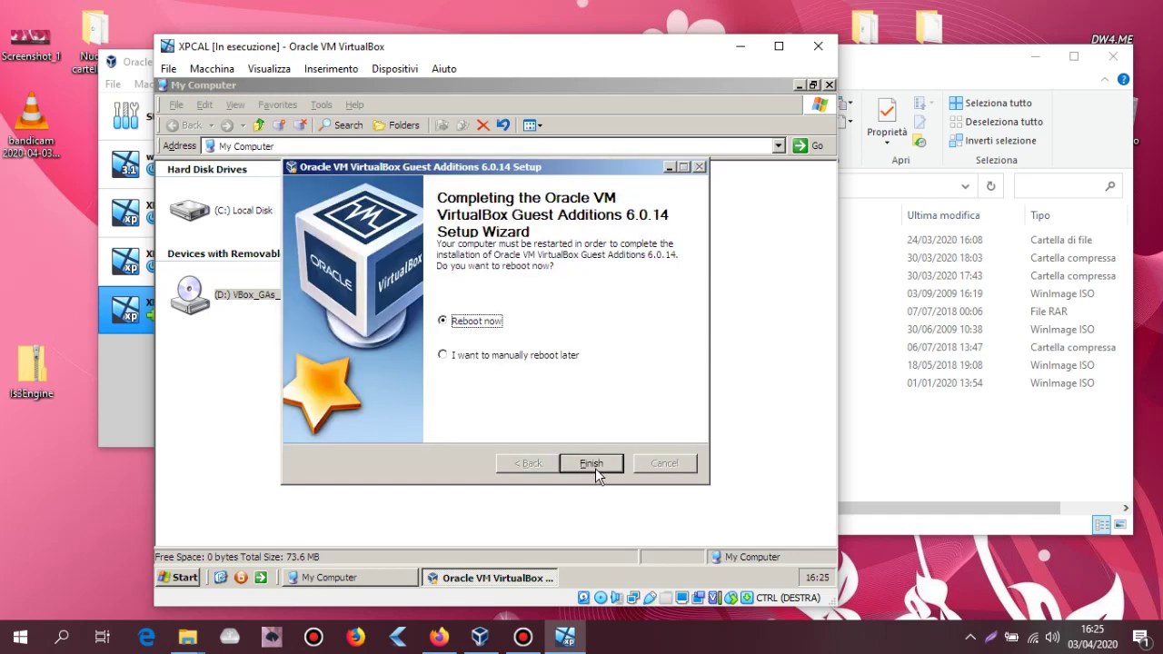
click(593, 467)
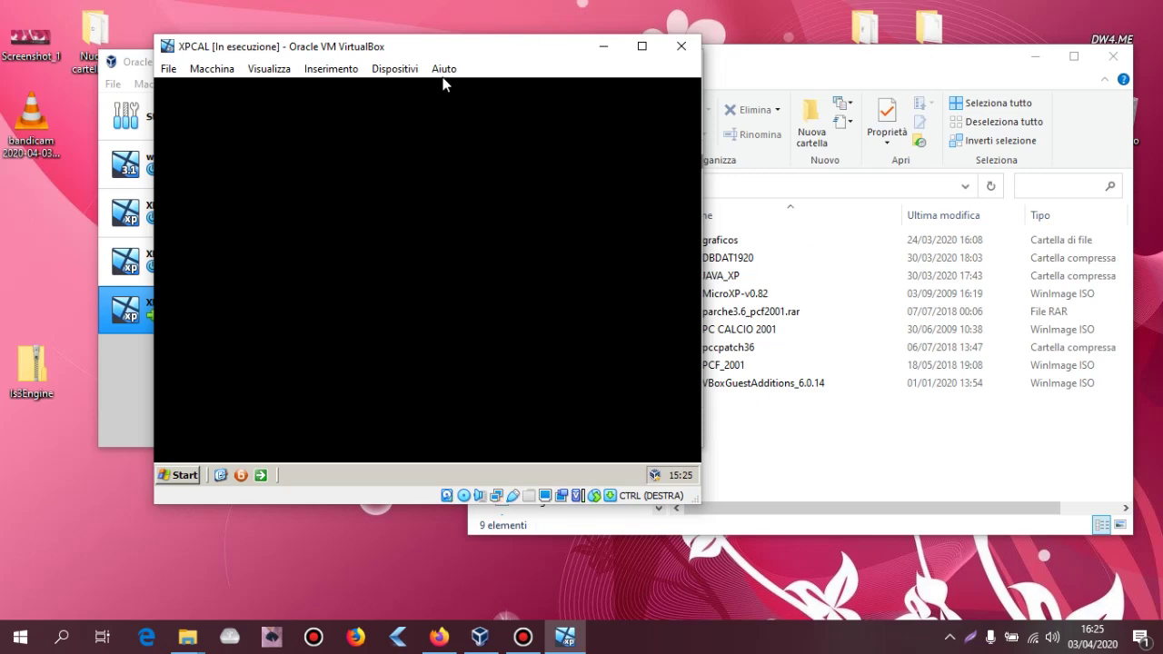
Load the PC CALCIO 2001 disk image from the PCCALCIOGF folder into the virtual optical drive.
click(391, 73)
mouse_move(425, 91)
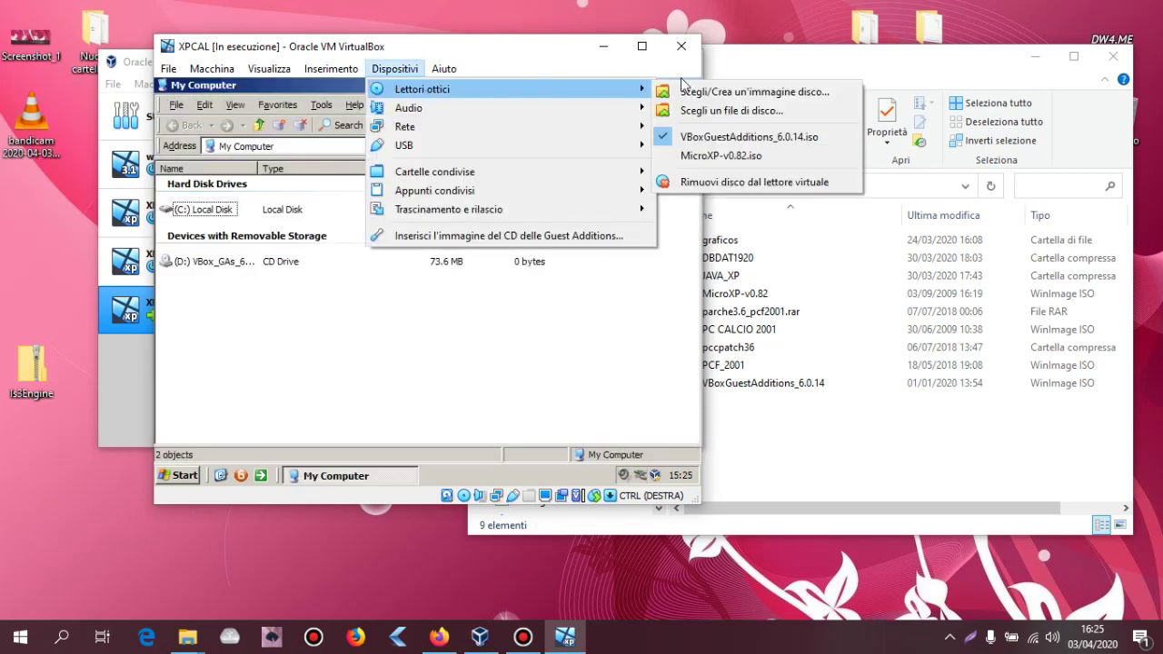
click(730, 111)
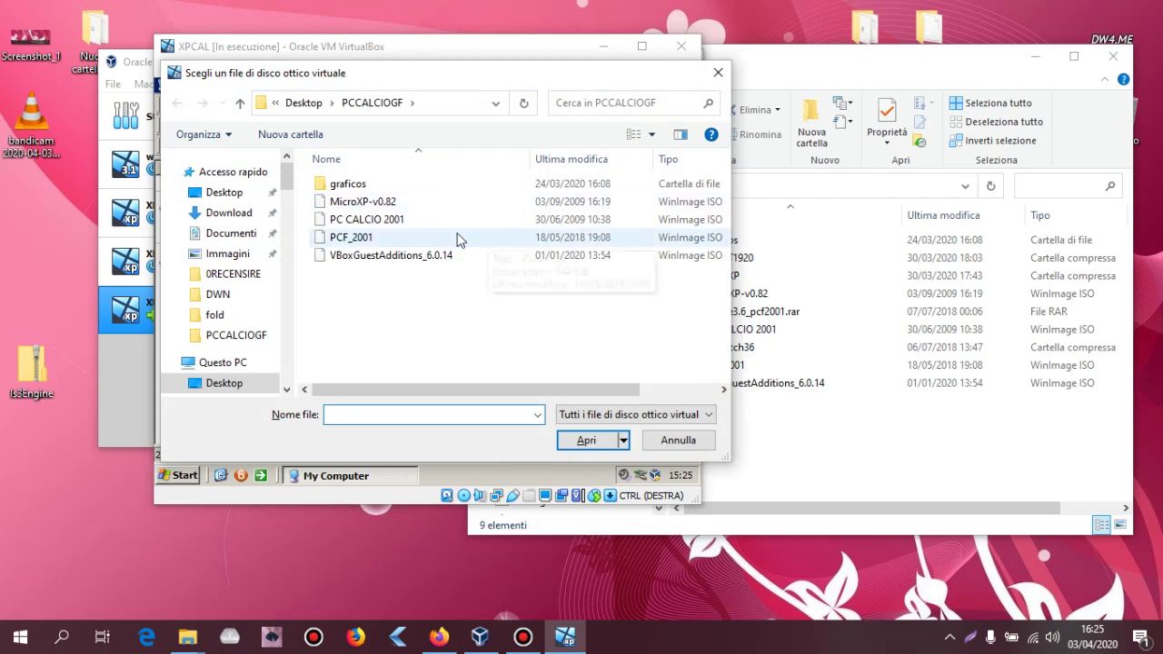
double_click(408, 219)
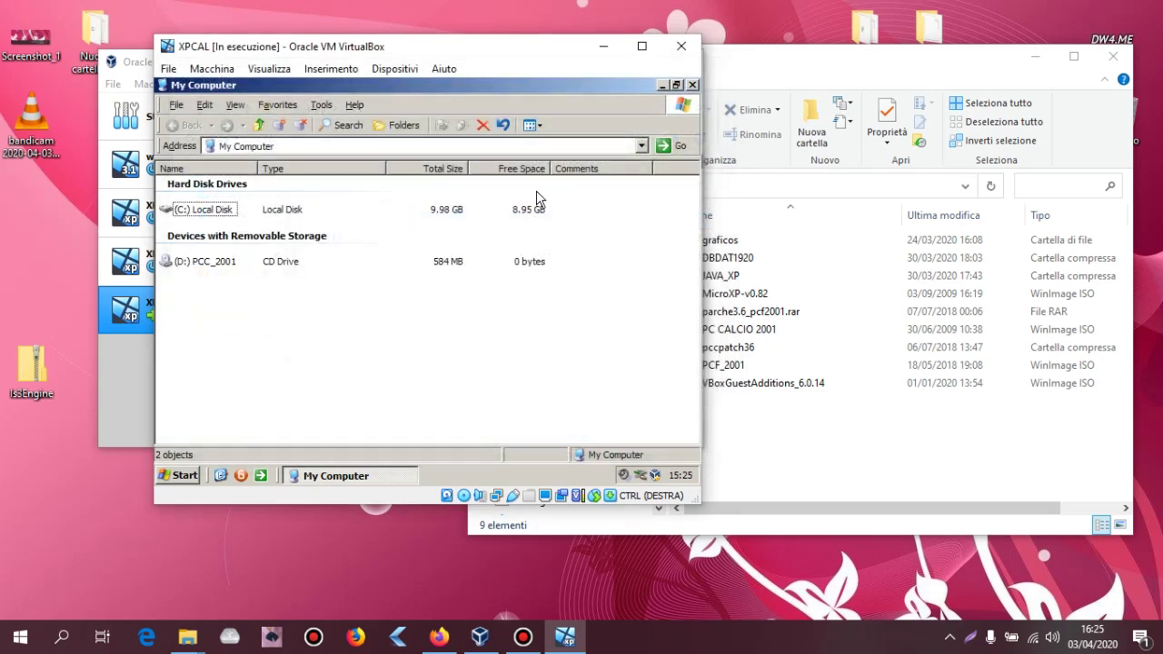
Open the contents of the PCC_2001 disc in the guest's D: drive, dismissing the Open With dialog.
double_click(208, 263)
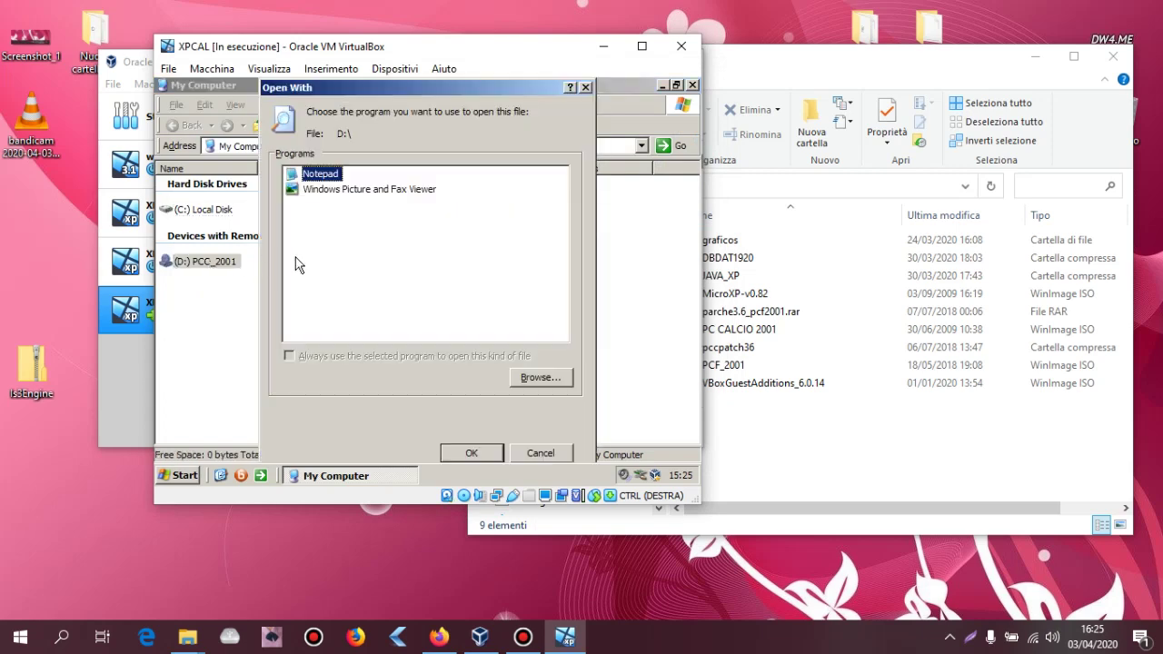
click(587, 87)
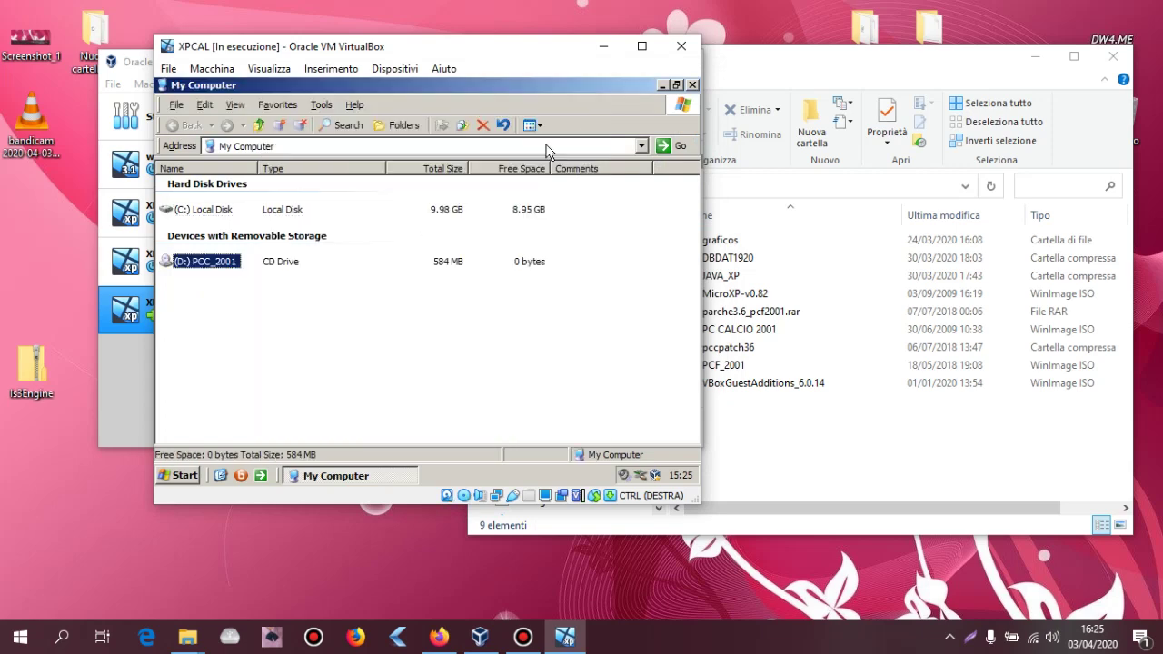
right_click(211, 264)
click(236, 314)
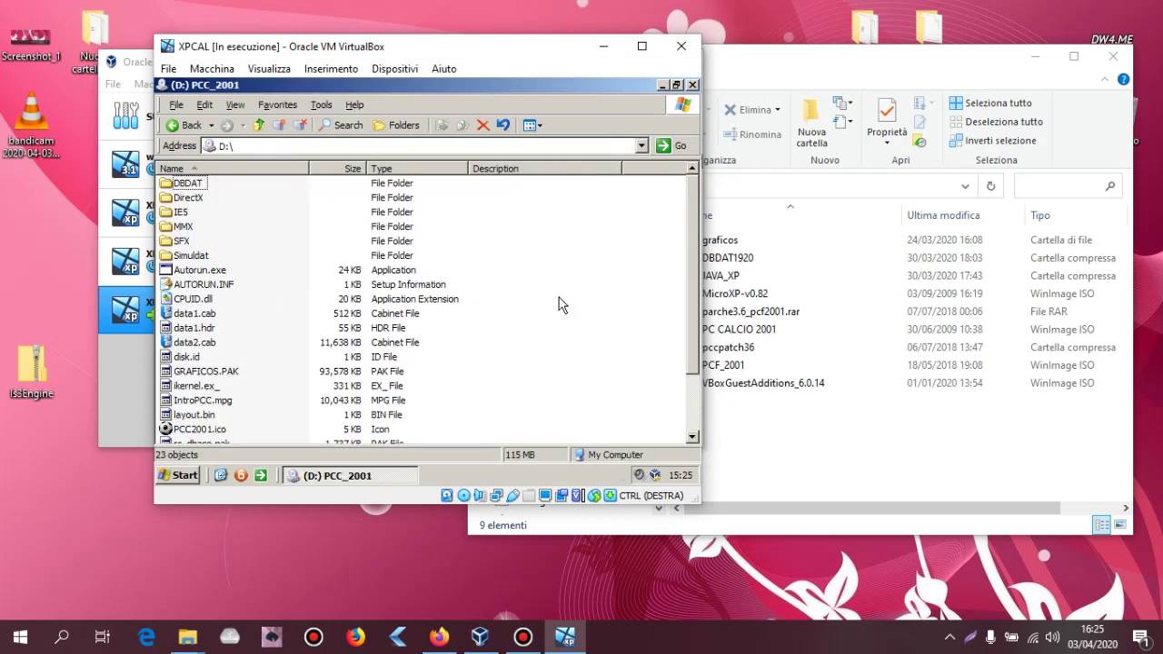
Run Setup.exe from the disc, keep the default destination folder for PC CALCIO 2001, and proceed to the component selection.
double_click(200, 401)
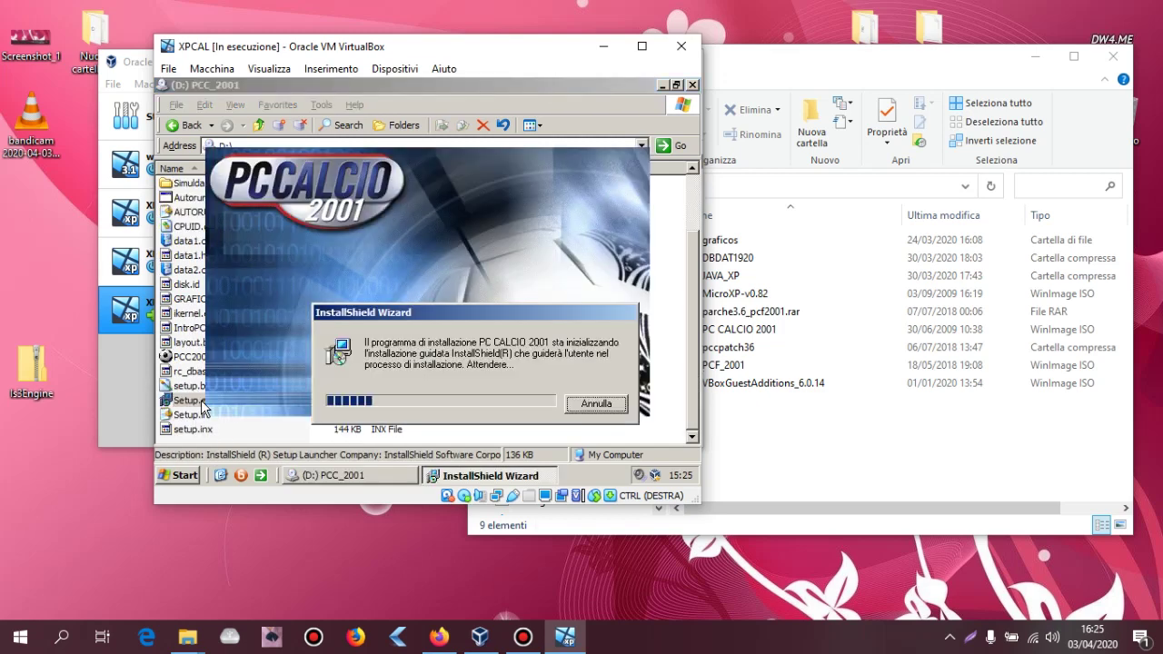
click(520, 424)
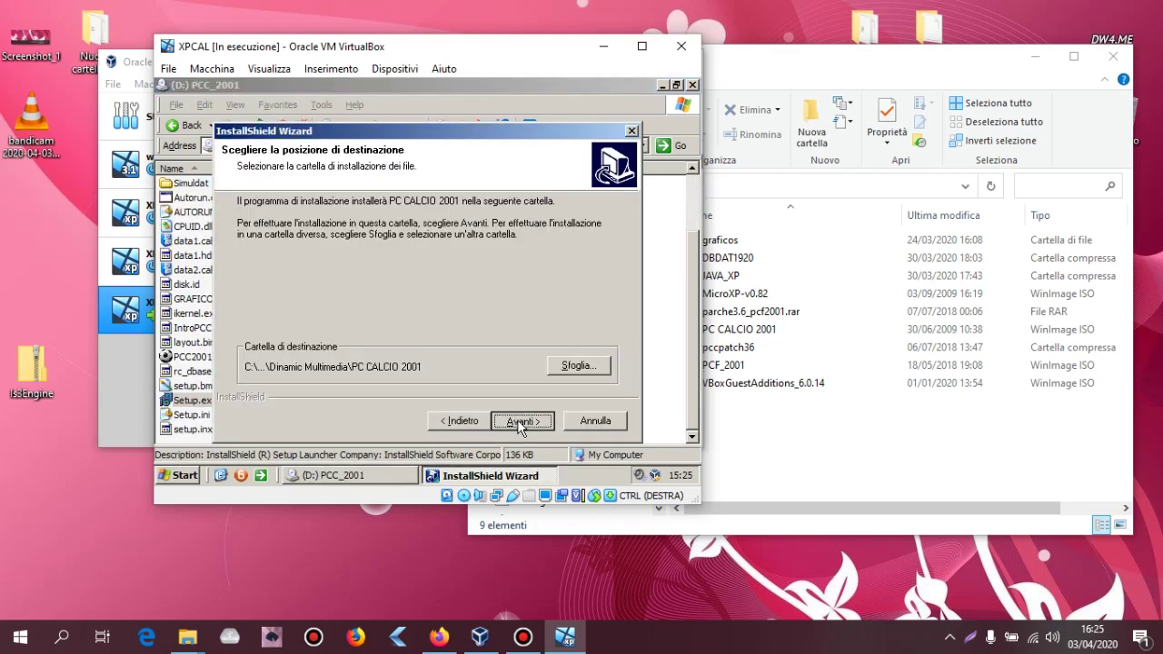
click(519, 425)
click(288, 339)
click(520, 422)
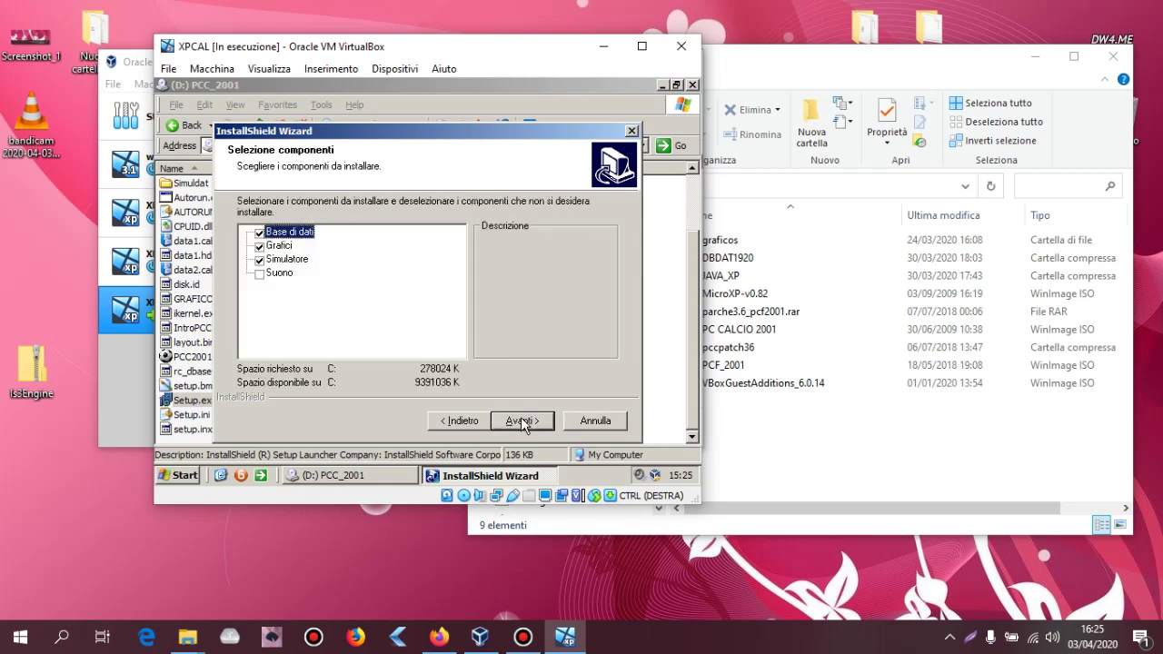
Add the Suono component, keep PC CALCIO 2001 as the program folder, and complete the game's installation.
click(259, 275)
click(523, 424)
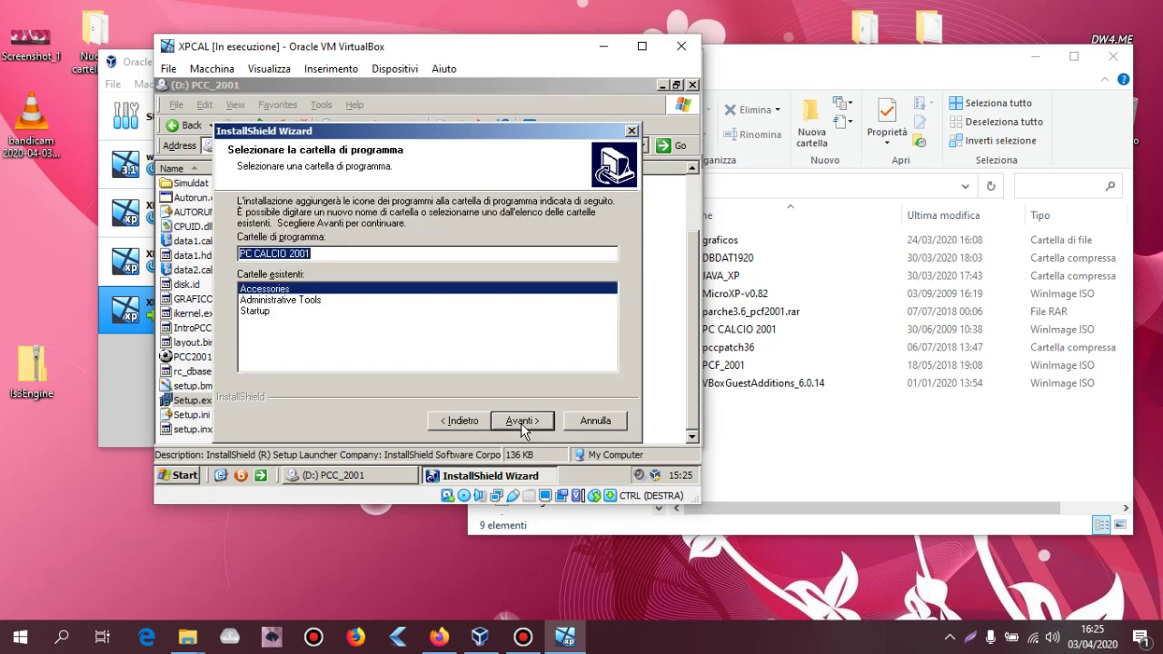
click(521, 423)
click(520, 423)
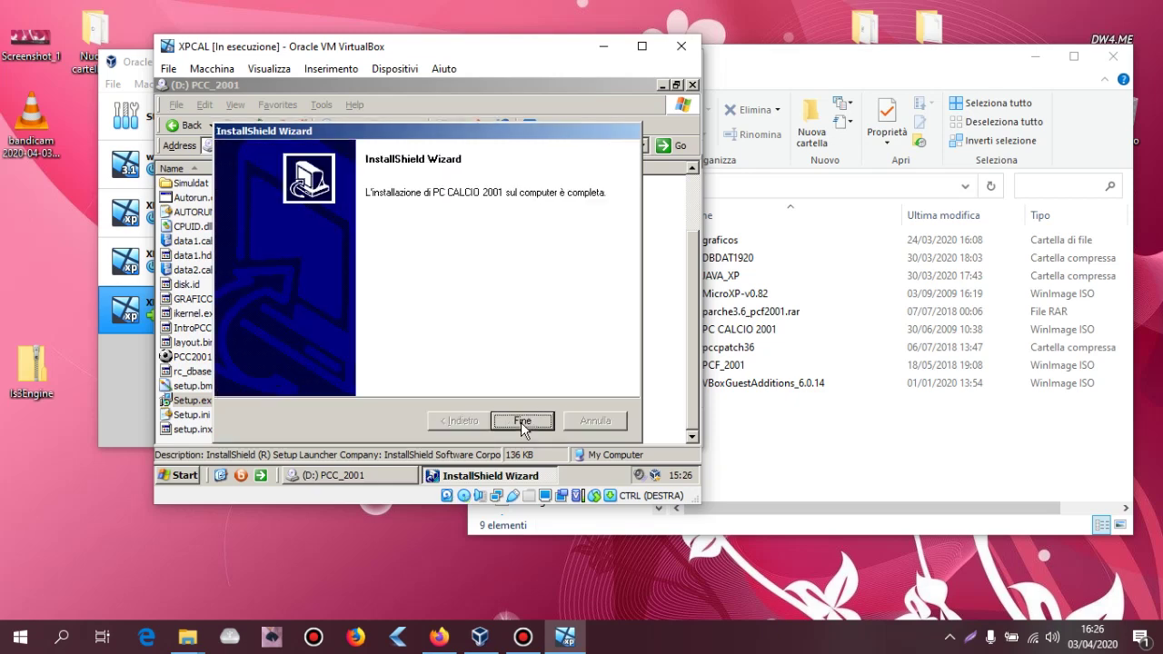
click(523, 423)
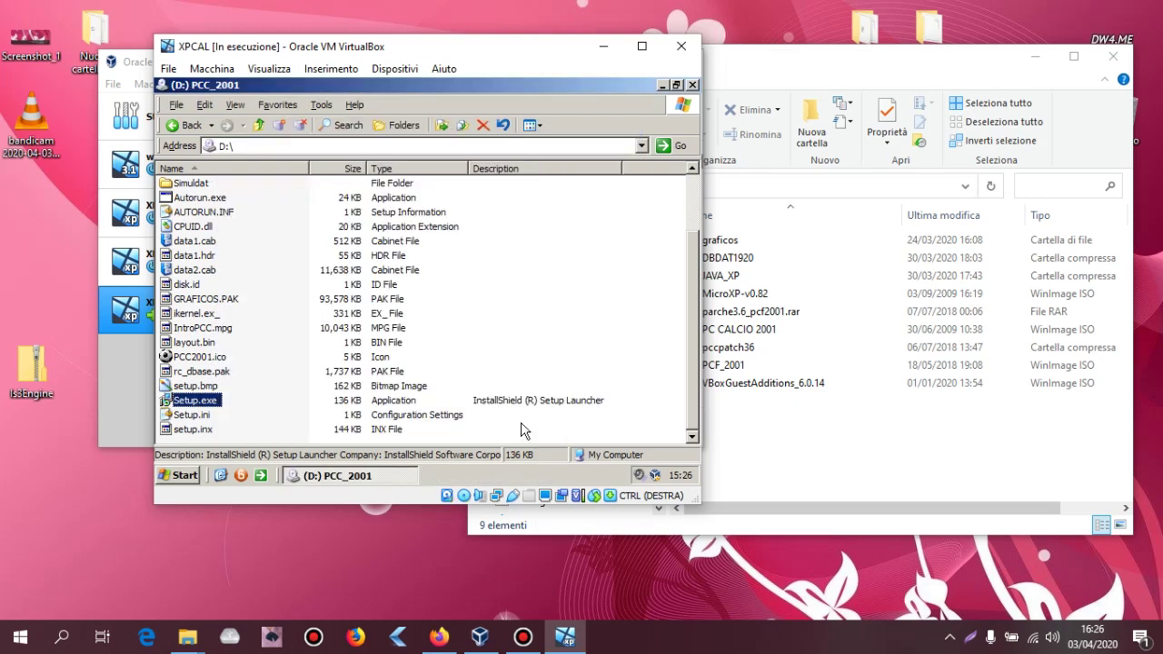
Run dxsetup.exe from the disc's DirectX folder to install DirectX, and close the folder window.
drag(692, 248, 613, 180)
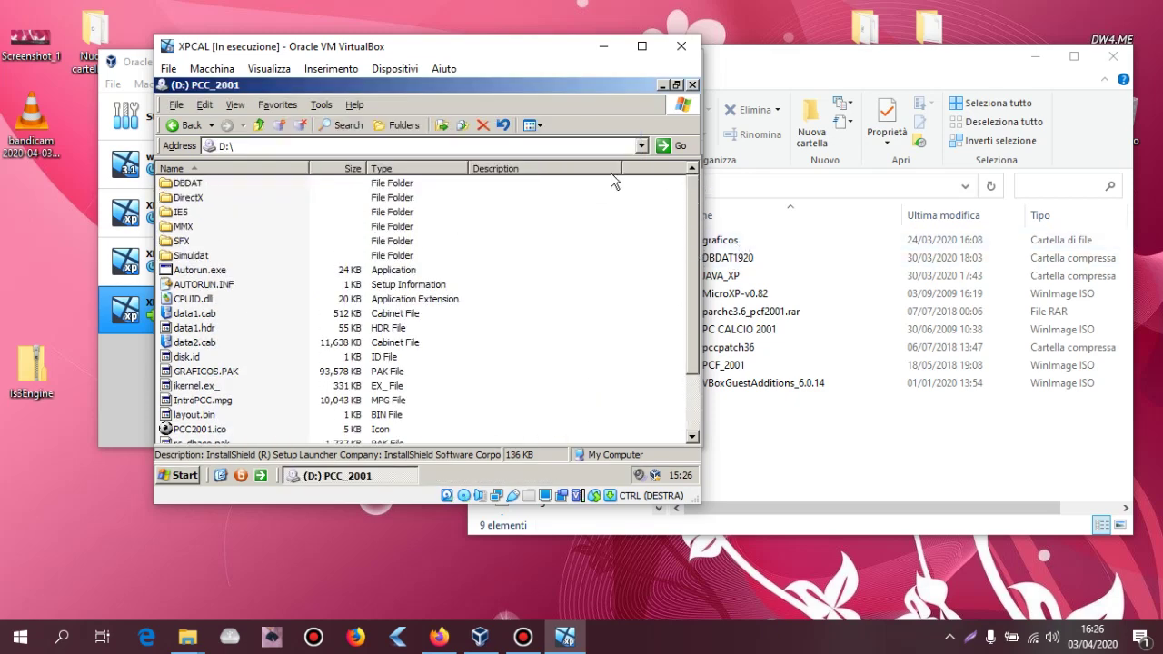
double_click(207, 198)
click(218, 287)
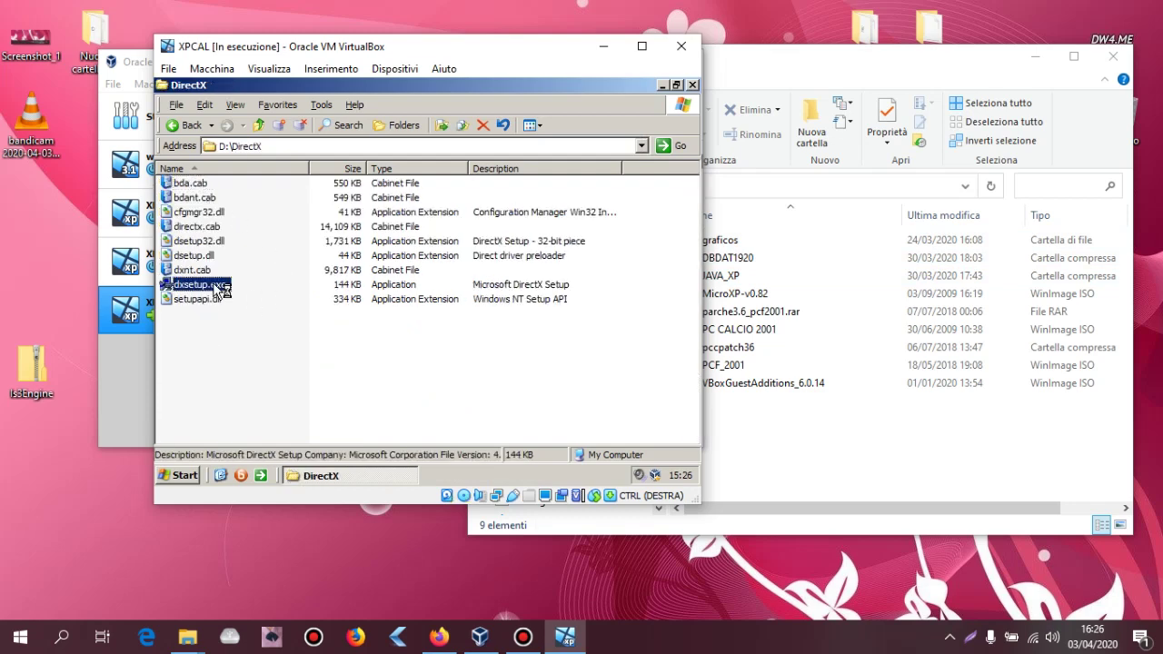
double_click(219, 288)
click(405, 415)
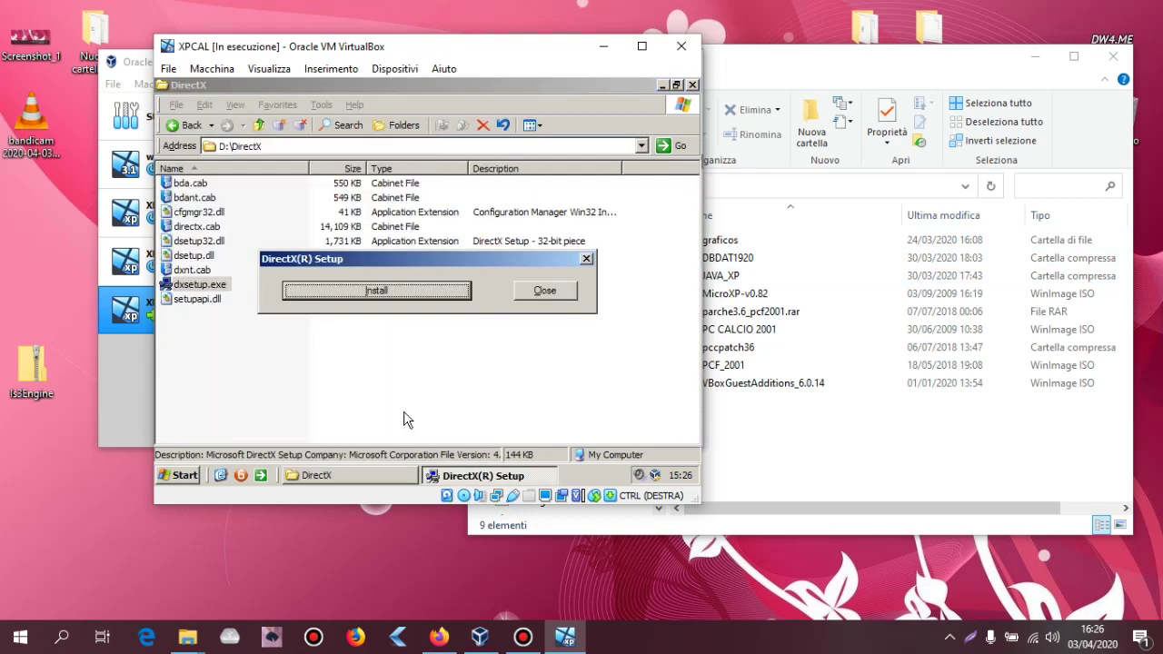
click(412, 292)
click(429, 318)
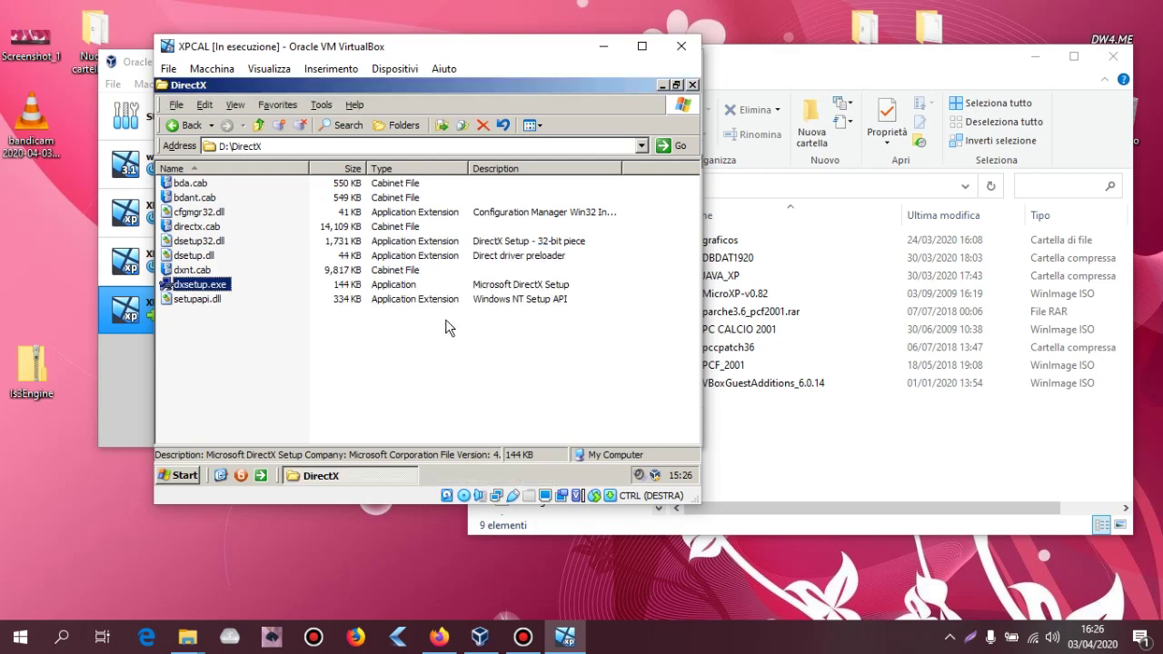
click(693, 85)
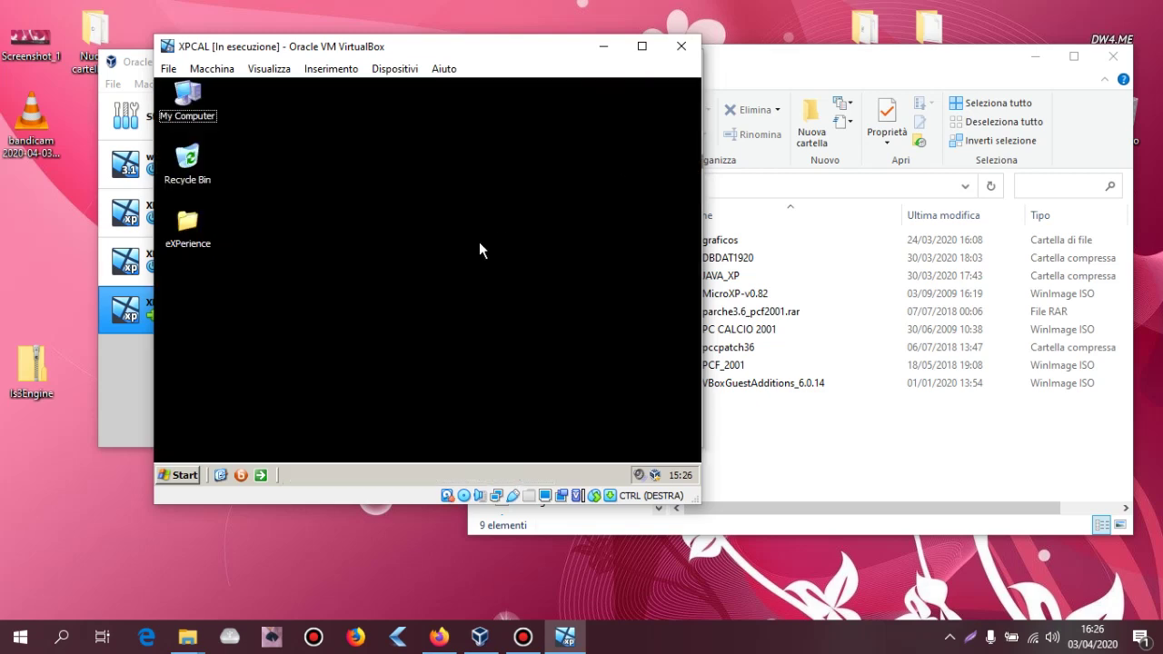
Check the guest's program list and the installed files in C:\Program Files\Dinamic Multimedia\PC CALCIO 2001, and close the window.
click(184, 475)
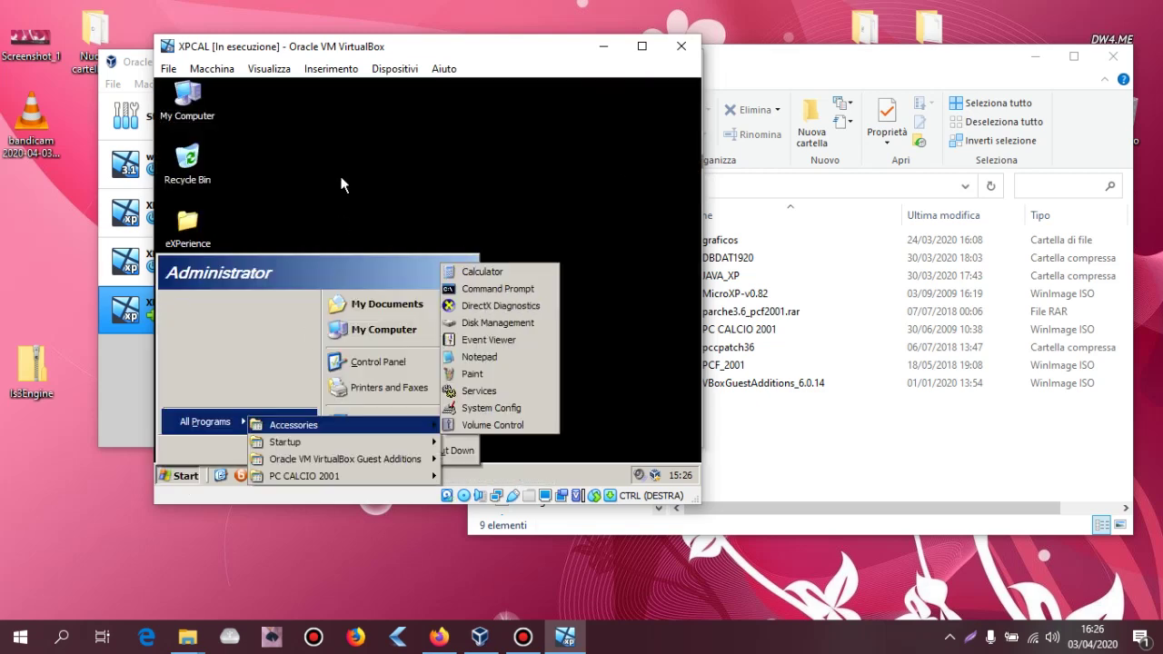
click(221, 130)
click(198, 106)
double_click(198, 106)
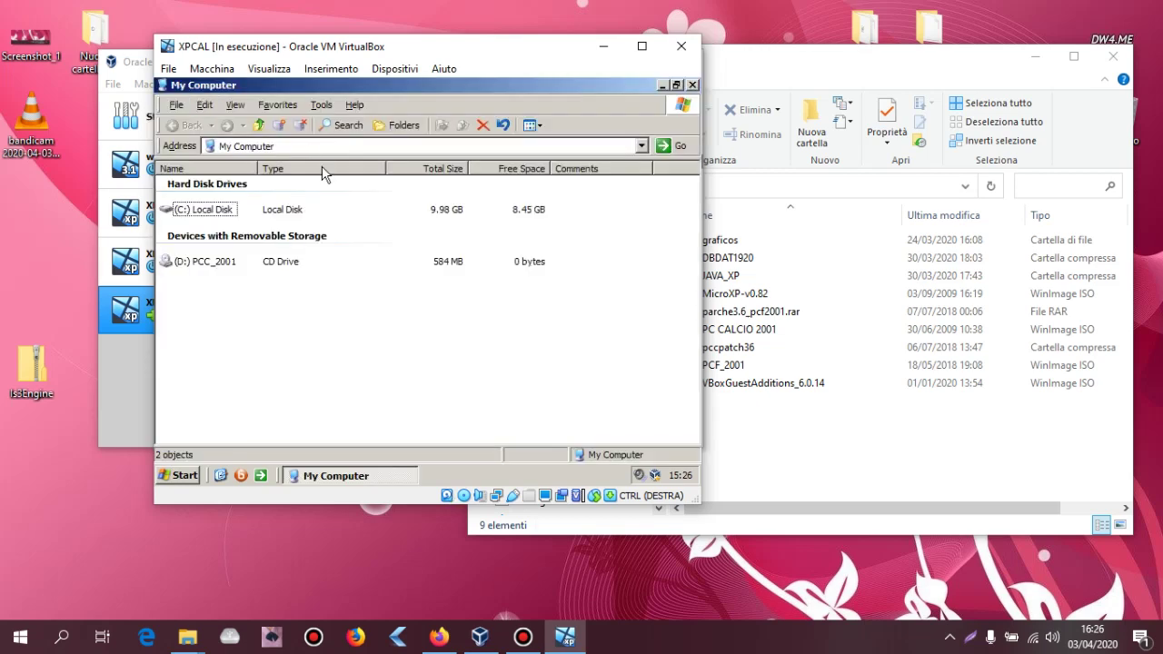
double_click(232, 217)
double_click(212, 198)
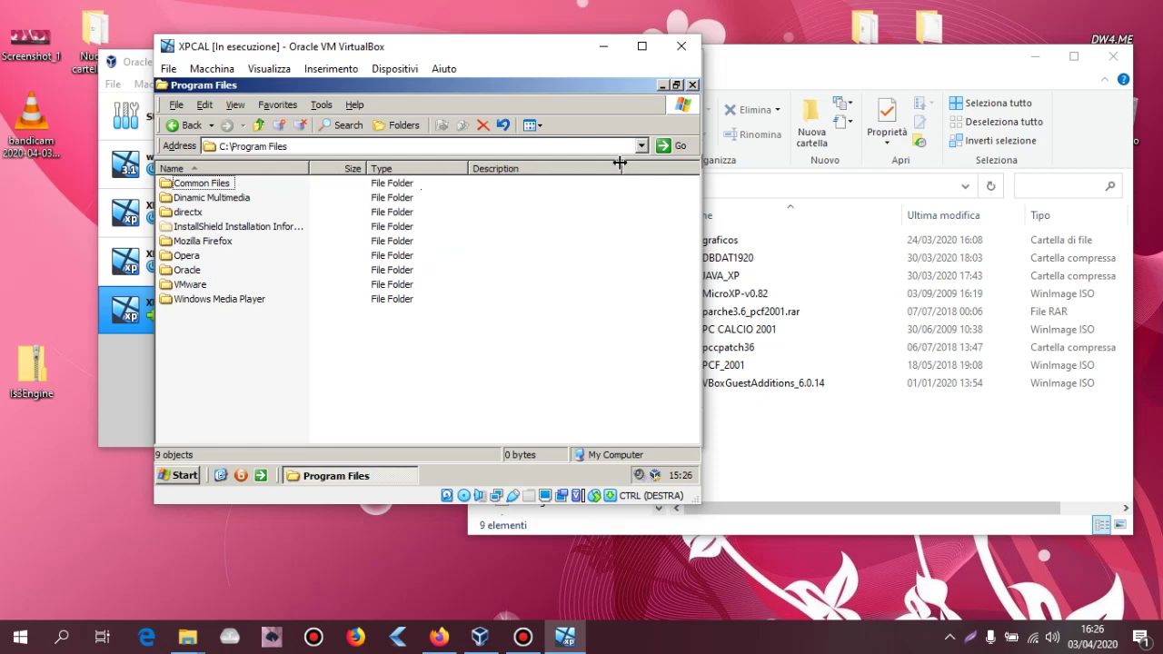
double_click(216, 198)
double_click(214, 184)
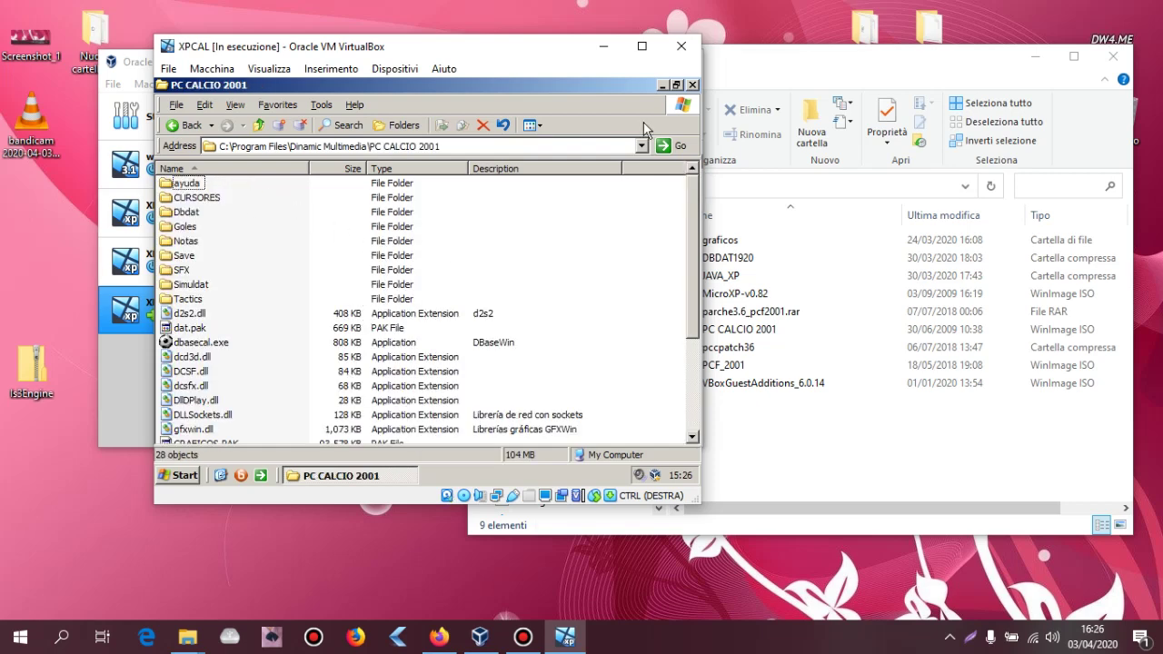
click(692, 86)
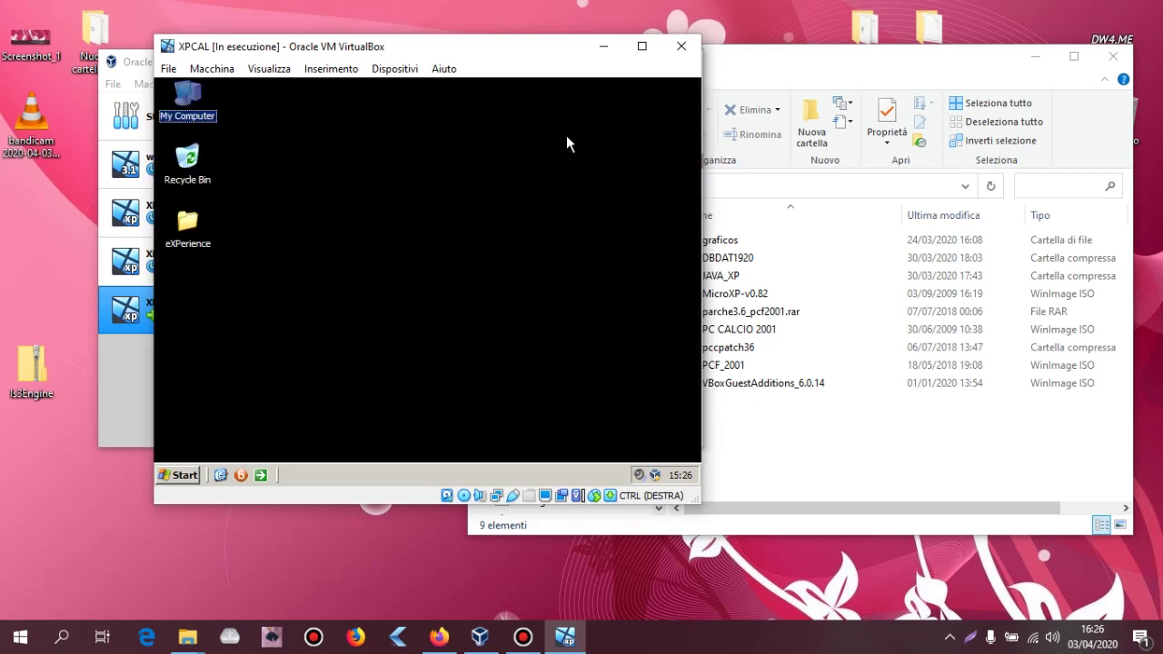
Set the virtual machine's drag and drop to bidirectional and transfer the pccpatch36 archive from the PCCALCIOGF folder to the guest desktop.
click(392, 70)
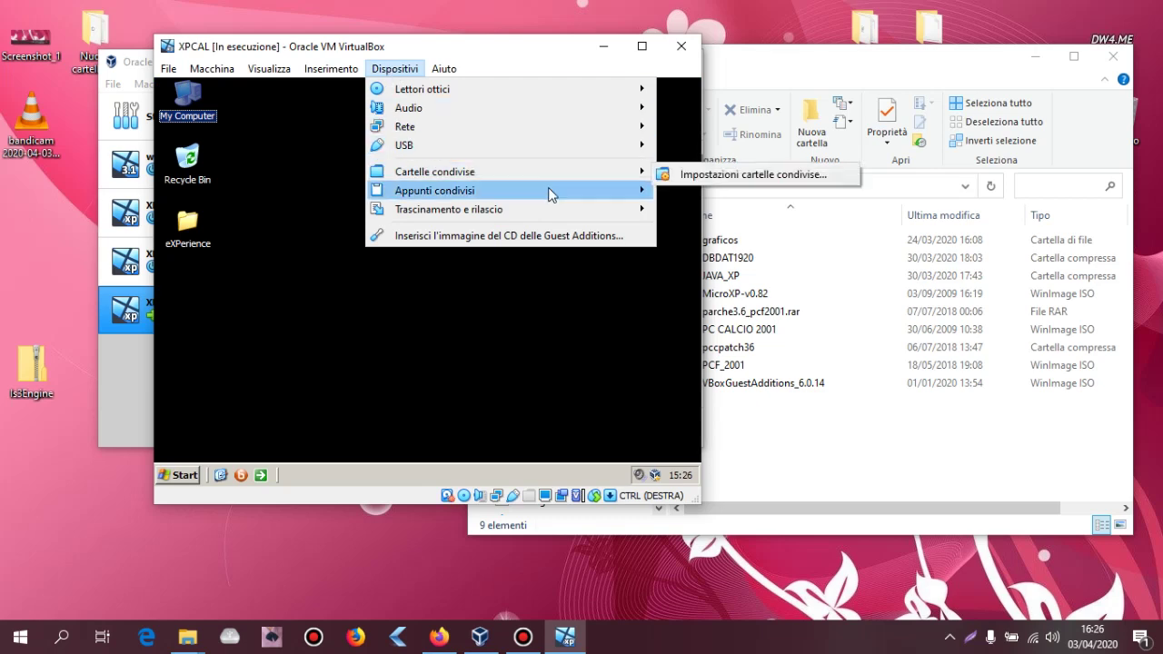
mouse_move(556, 195)
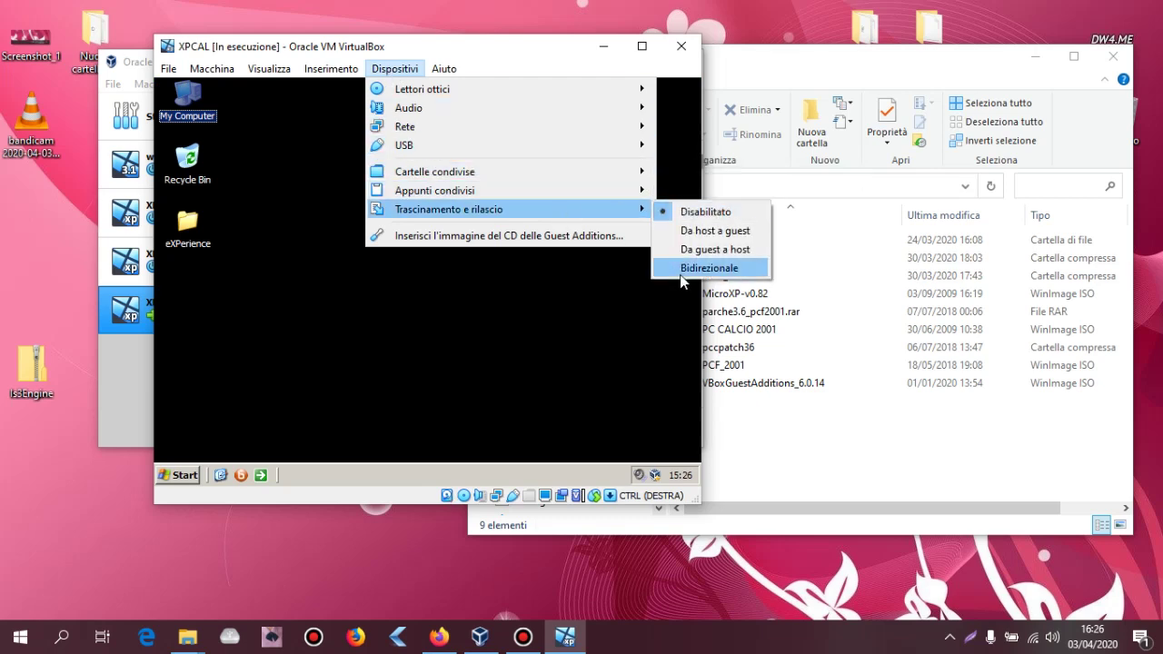
click(683, 269)
click(707, 292)
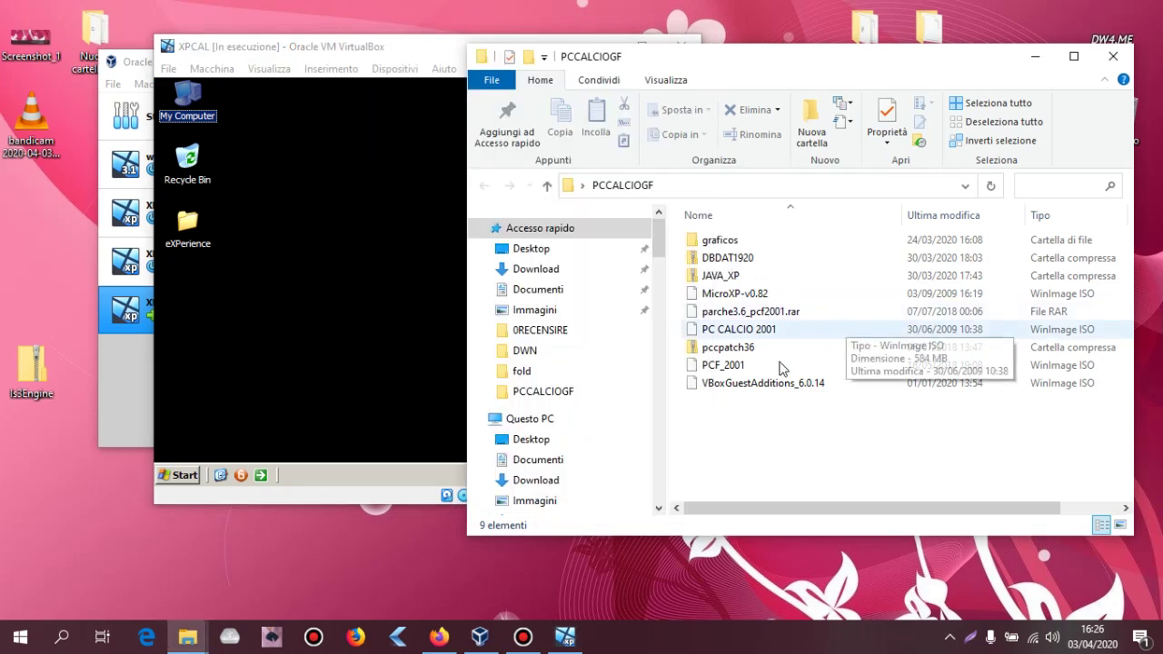
drag(730, 352, 283, 386)
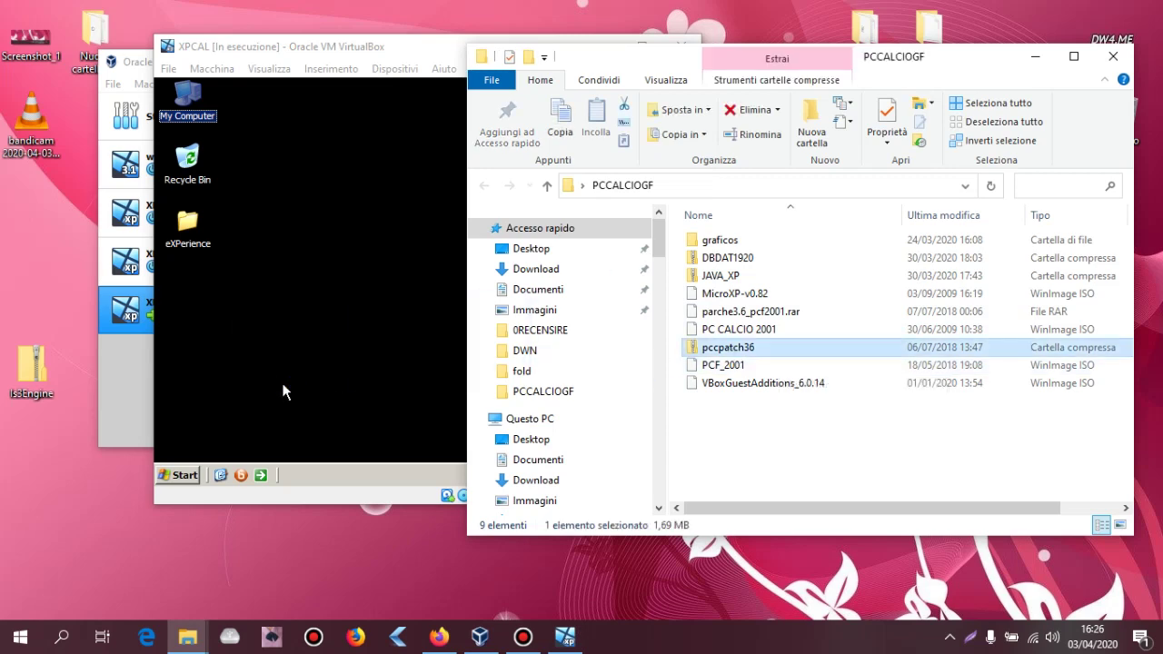
Extract all files from pccpatch36.zip on the guest desktop to the default pccpatch36 folder and show the extracted files.
click(296, 389)
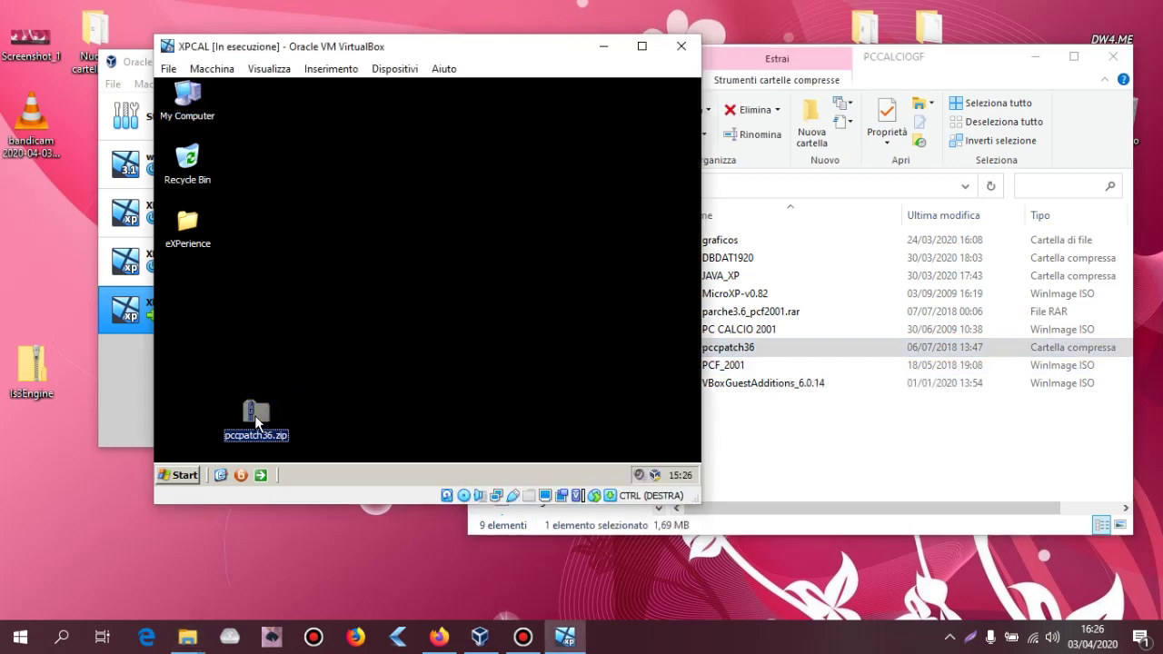
right_click(256, 420)
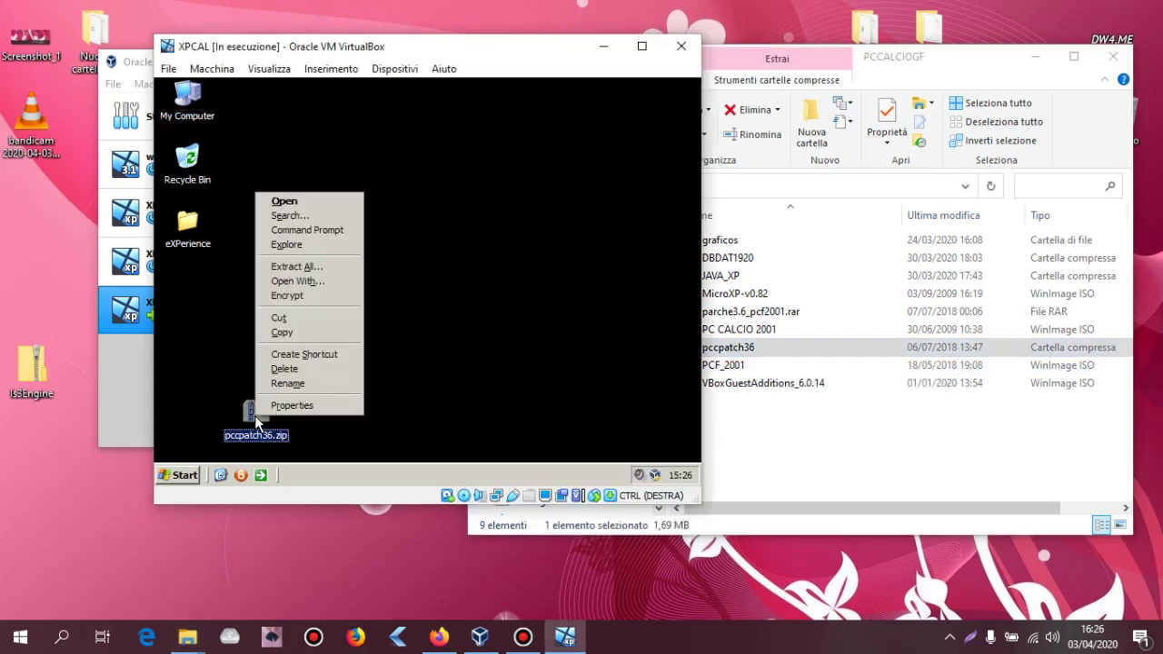
click(341, 269)
click(445, 396)
click(445, 396)
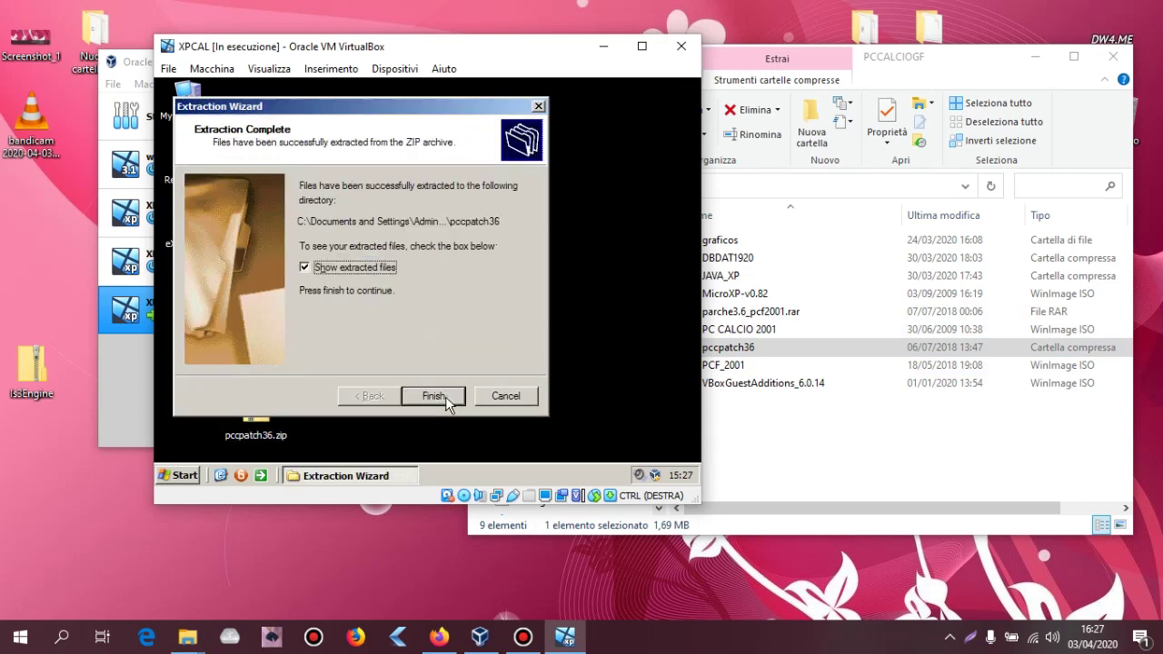
click(445, 396)
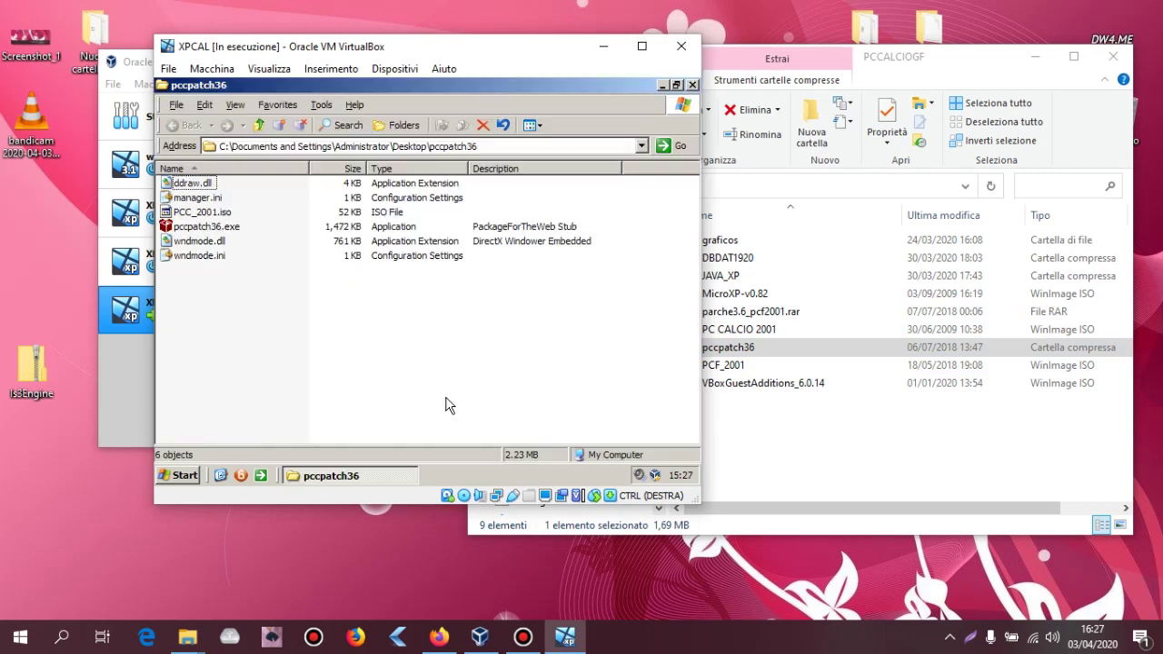
Run pccpatch36.exe to install the PC CALCIO 2001 update, and close the patch folder.
double_click(226, 233)
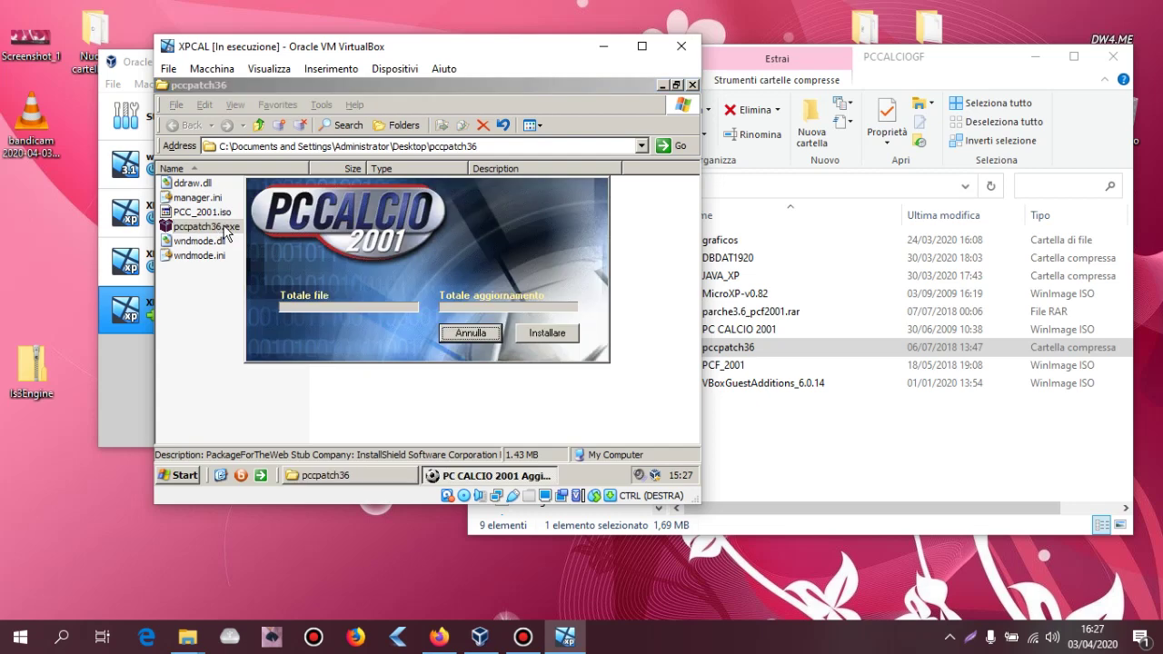
click(573, 335)
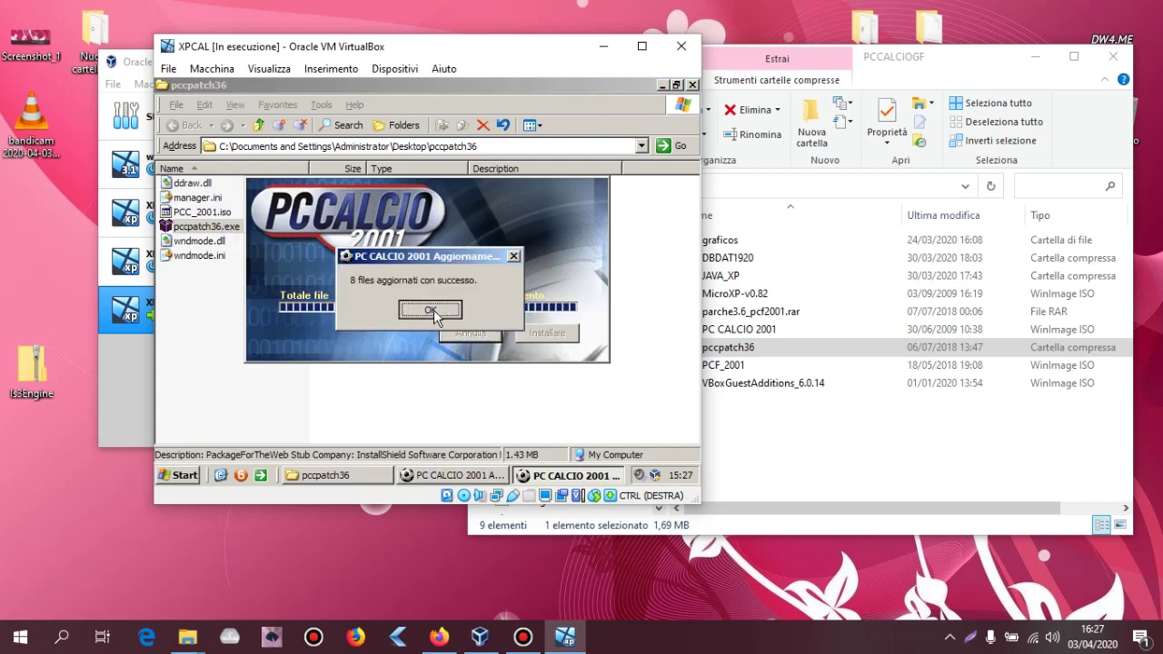
click(431, 311)
click(692, 85)
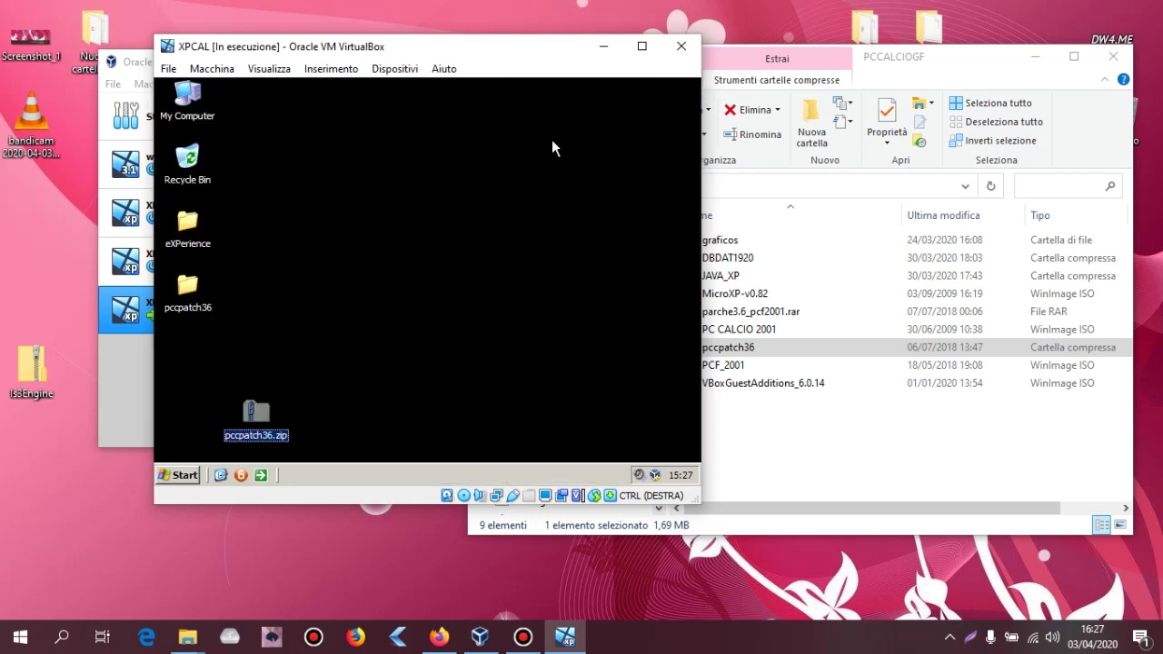
Create a shortcut to managcal.exe in C:\Program Files\Dinamic Multimedia\PC CALCIO 2001.
double_click(191, 113)
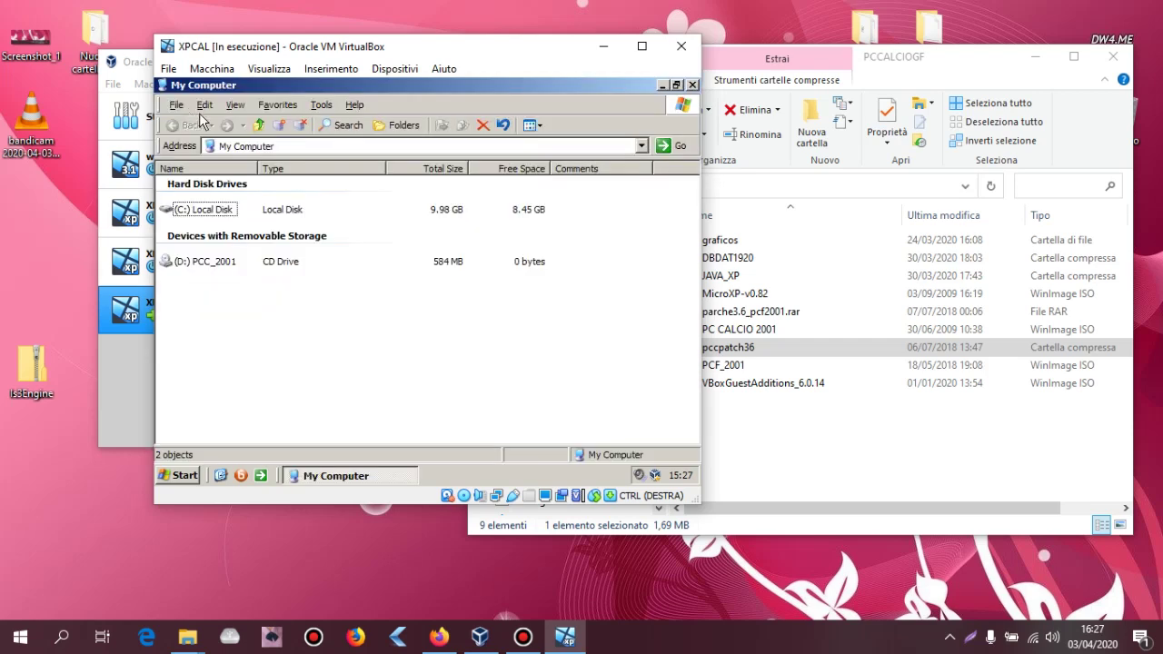
double_click(200, 211)
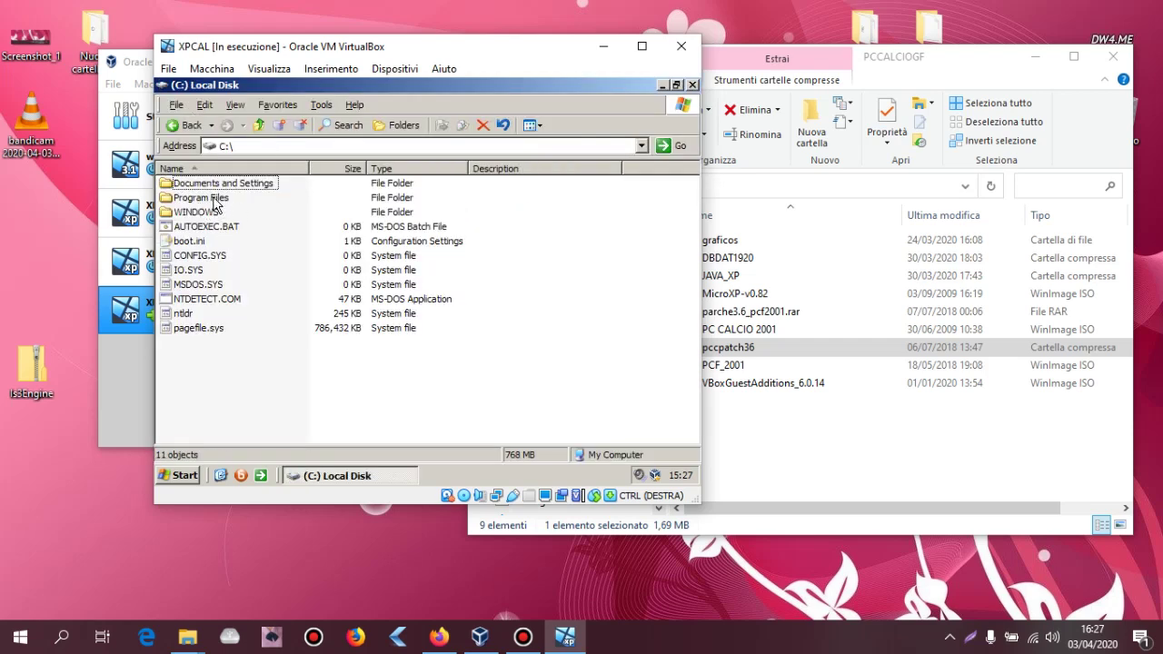
double_click(216, 198)
double_click(214, 196)
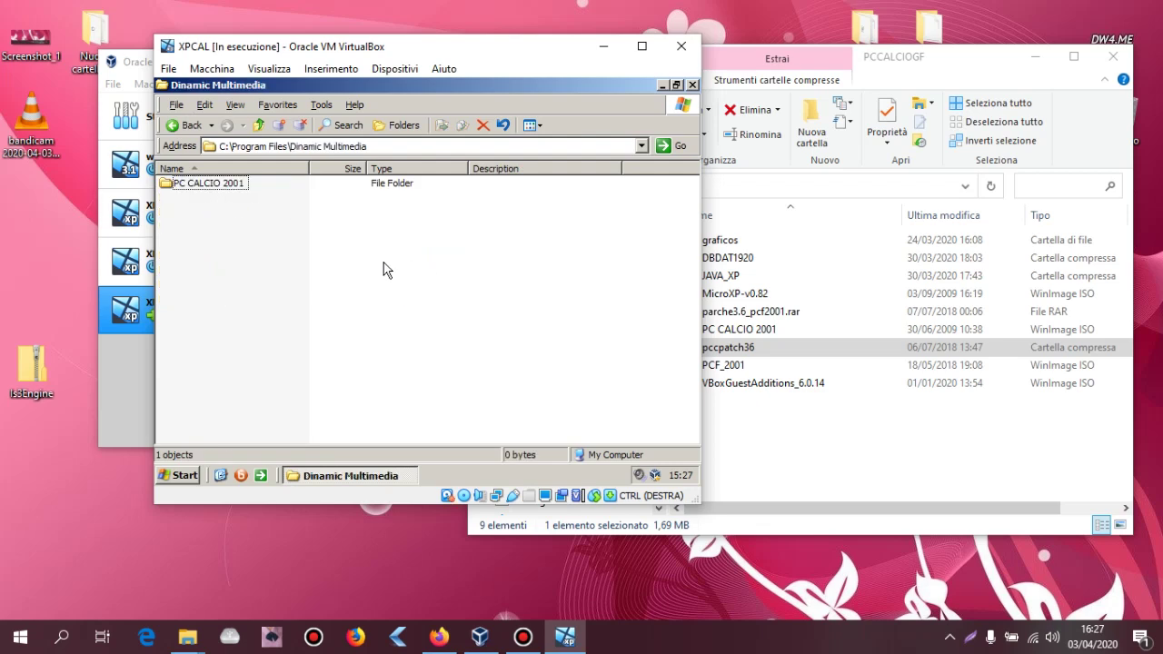
double_click(218, 185)
scroll(421, 312, down, 4)
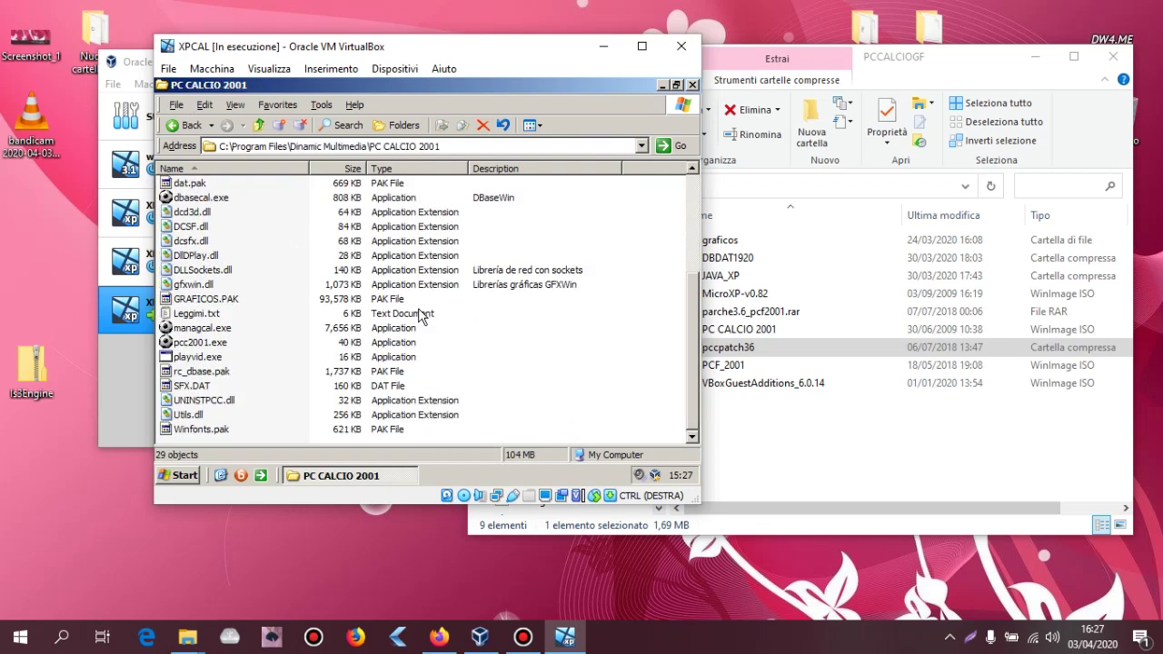
right_click(206, 329)
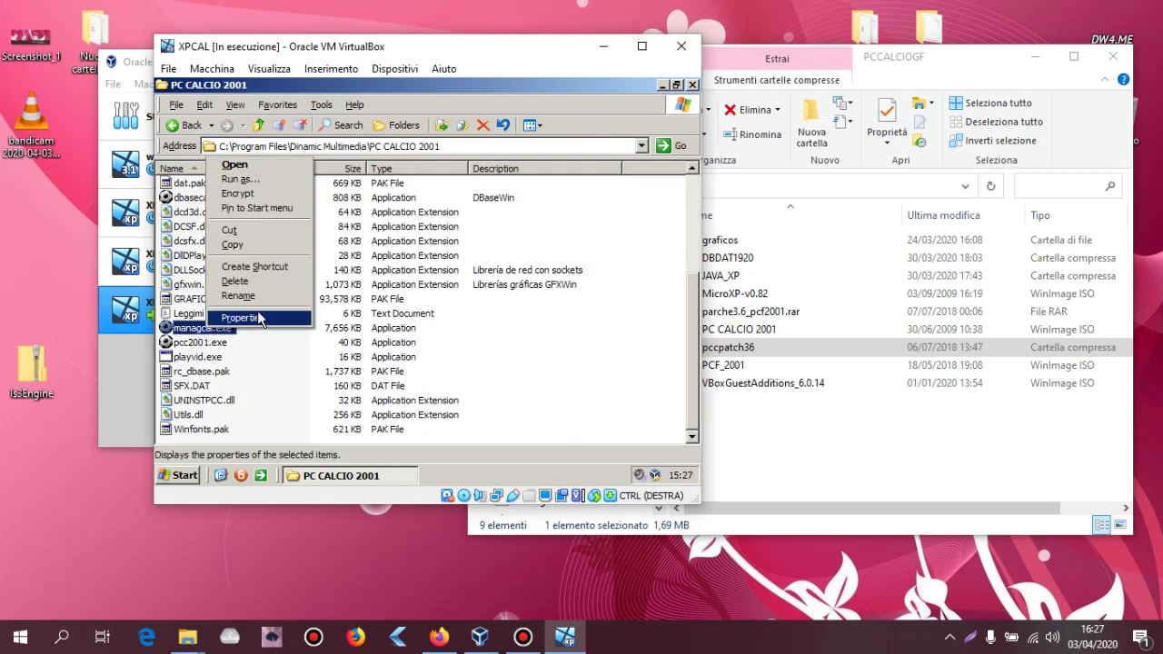
click(281, 270)
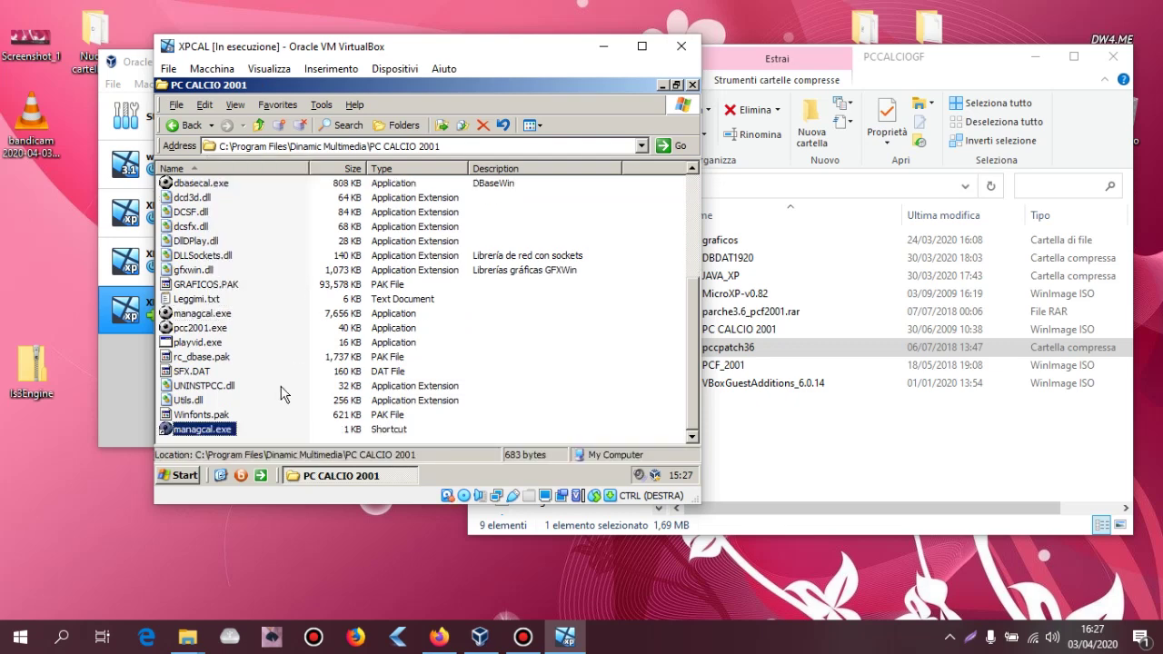
Copy the new managcal.exe shortcut from the game folder to the guest desktop, closing the folder window.
mouse_move(211, 436)
mouse_down()
mouse_move(414, 302)
mouse_move(565, 85)
mouse_move(299, 381)
mouse_move(225, 430)
mouse_up()
right_click(225, 428)
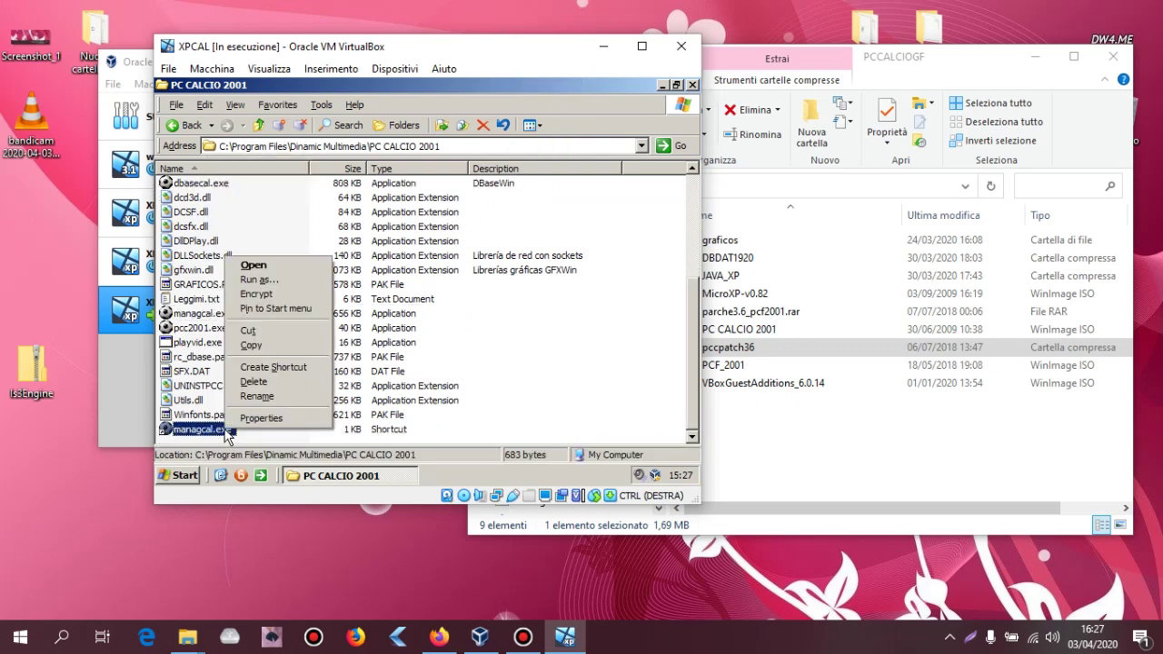
click(304, 342)
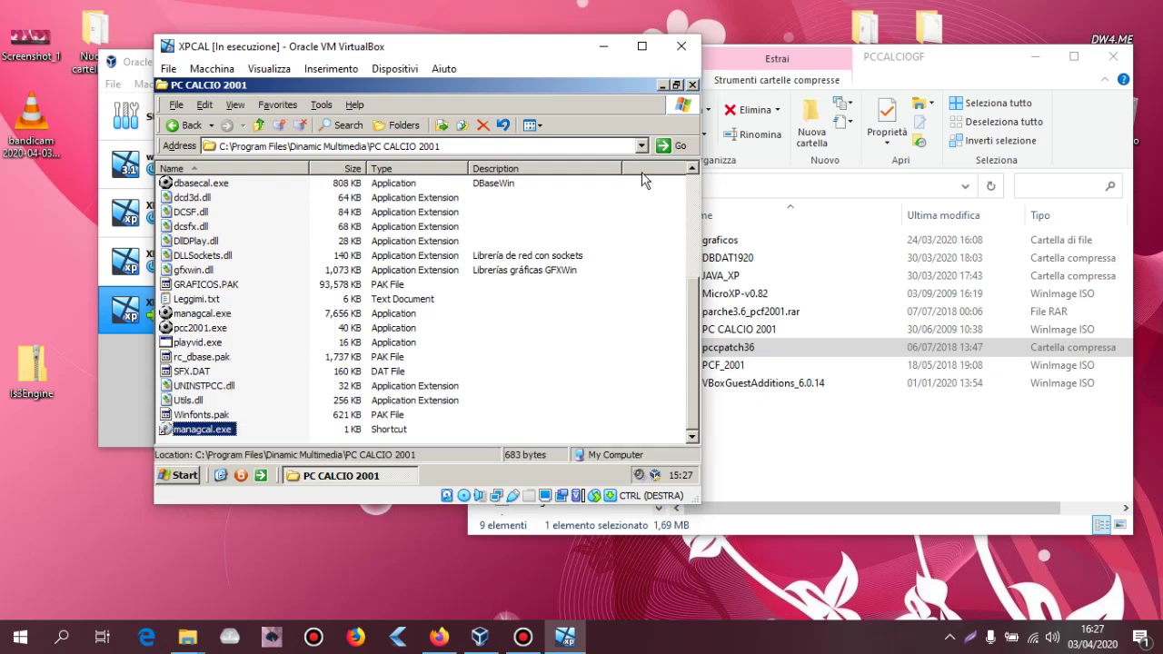
click(691, 85)
right_click(419, 183)
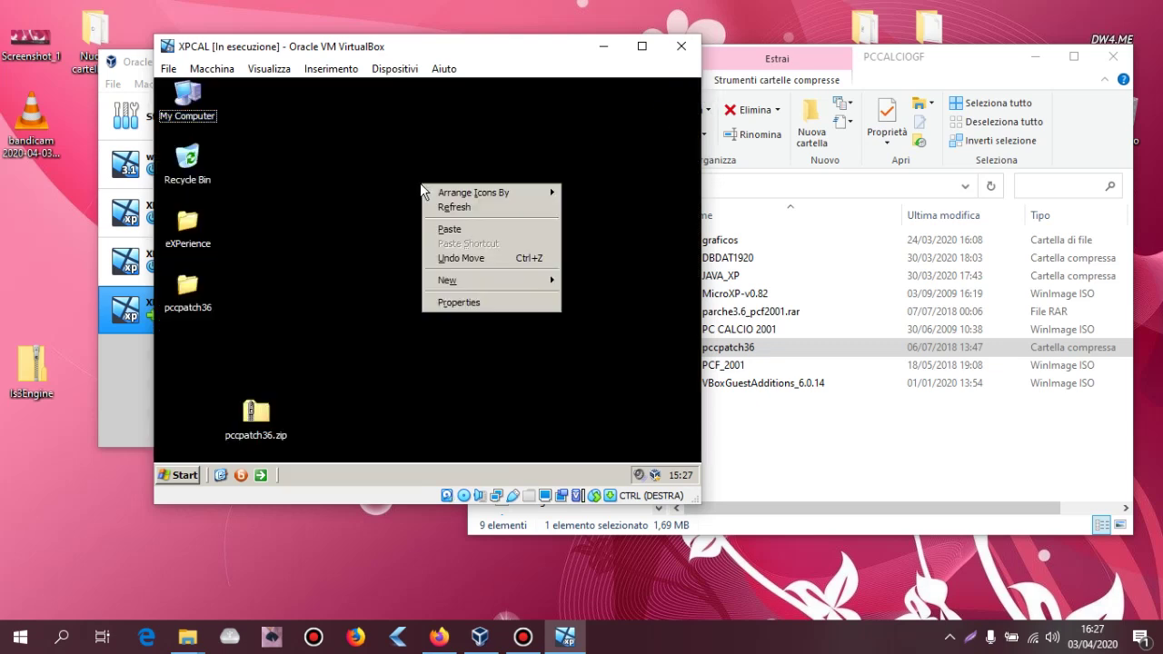
click(445, 225)
Set the guest's screen resolution to 800 by 600 pixels and keep the new settings.
right_click(398, 232)
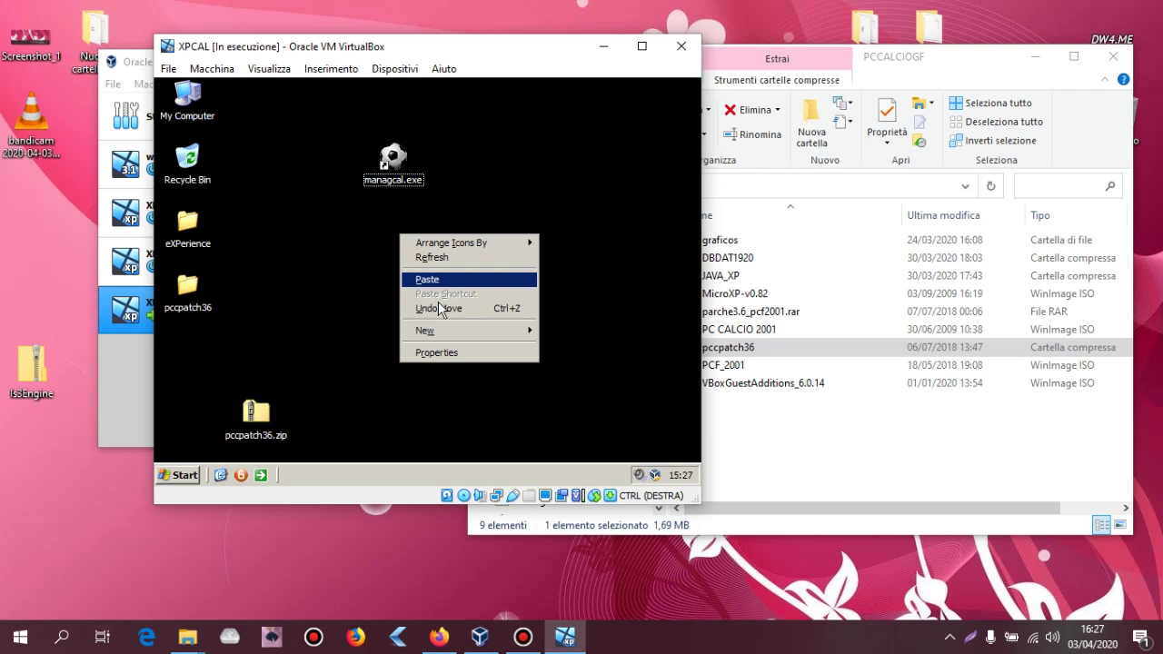
click(472, 354)
click(418, 111)
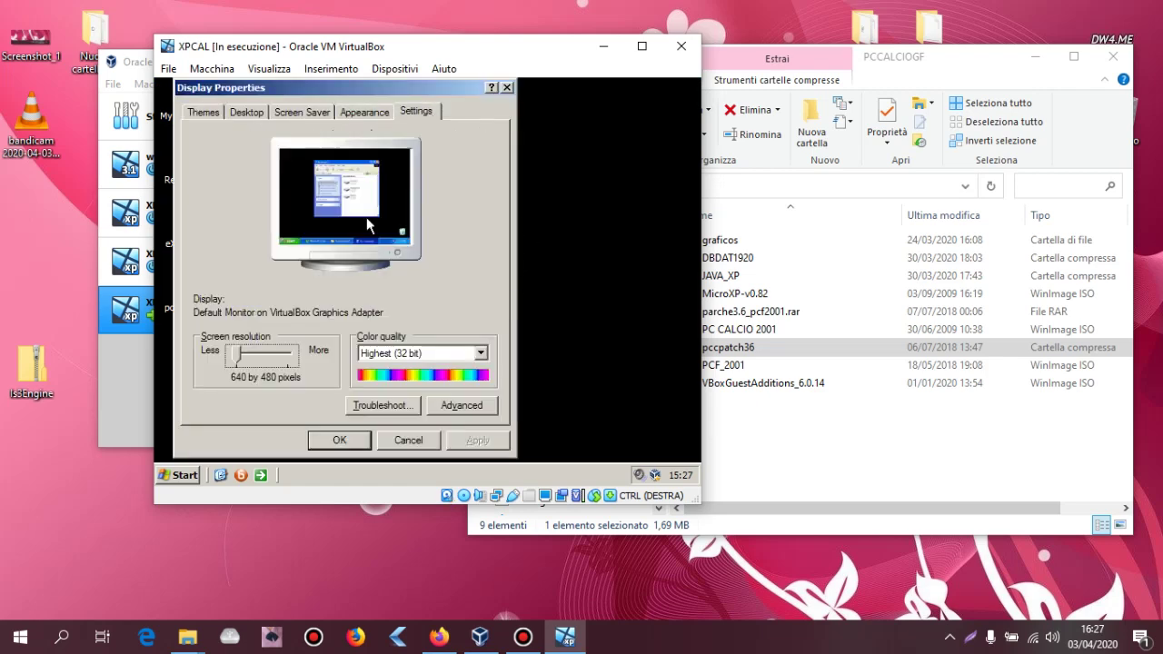
click(260, 358)
click(343, 439)
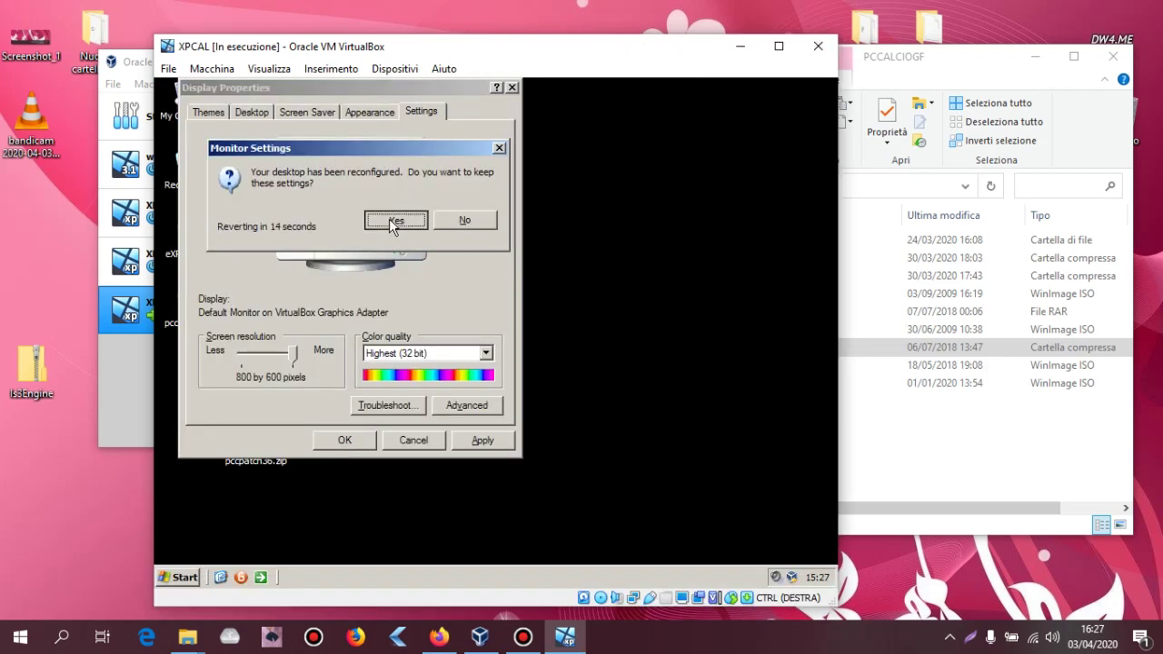
click(390, 221)
Launch PC CALCIO 2001 from its desktop shortcut, look at the Competizione Virtuale screen, and return to the main menu.
double_click(391, 170)
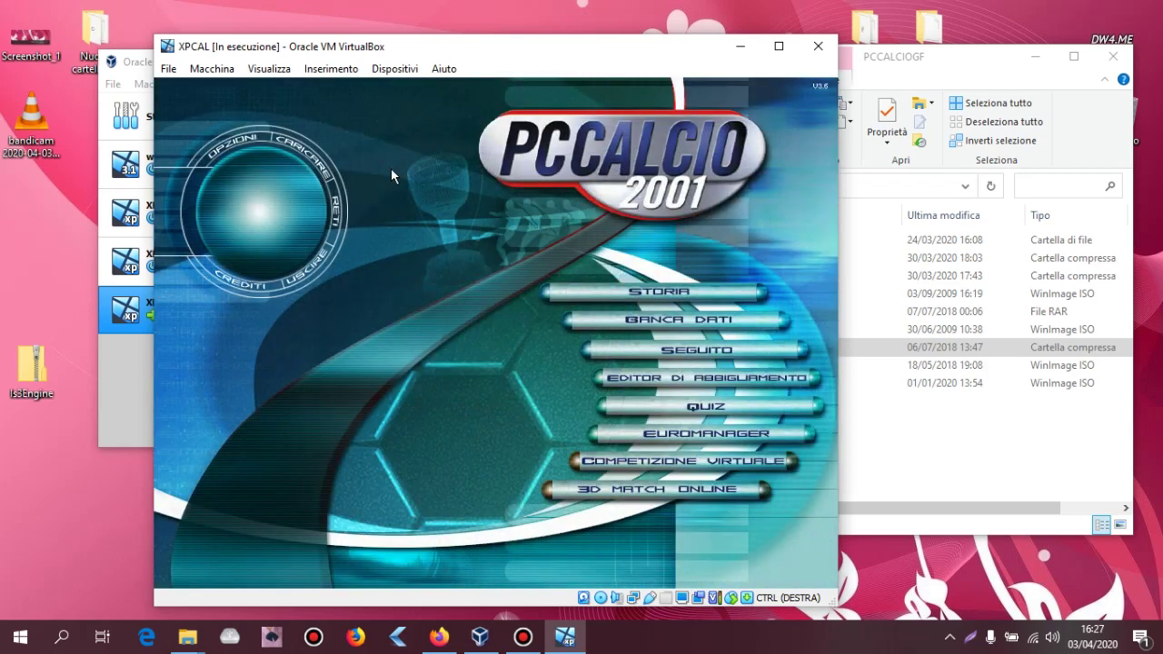
click(667, 465)
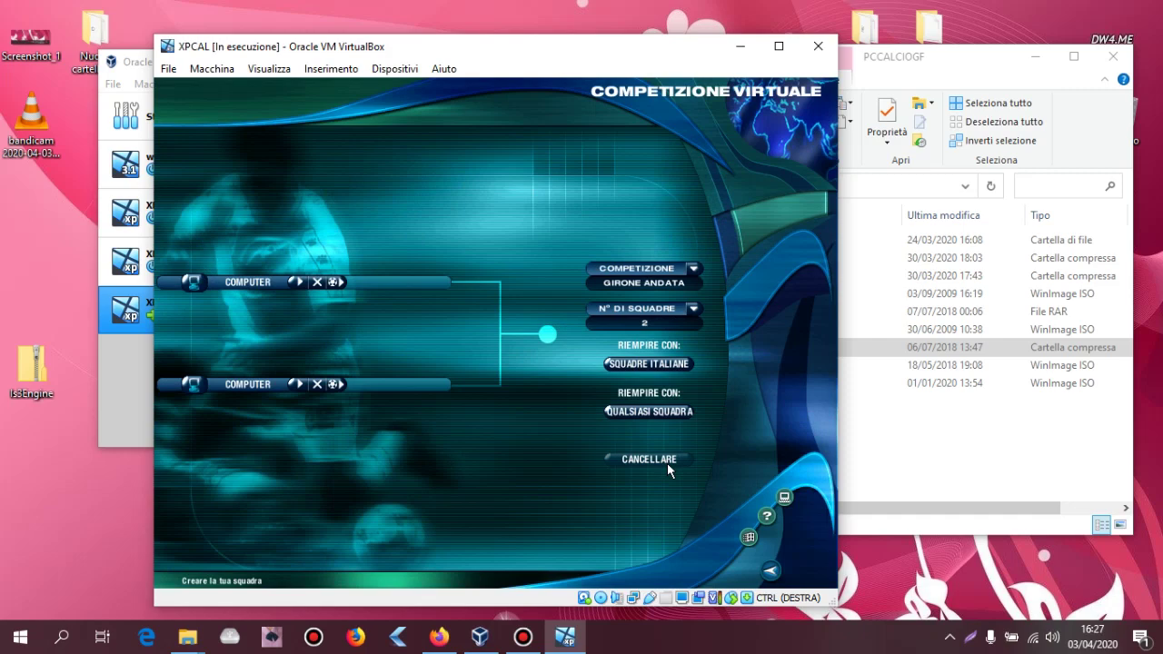
click(763, 572)
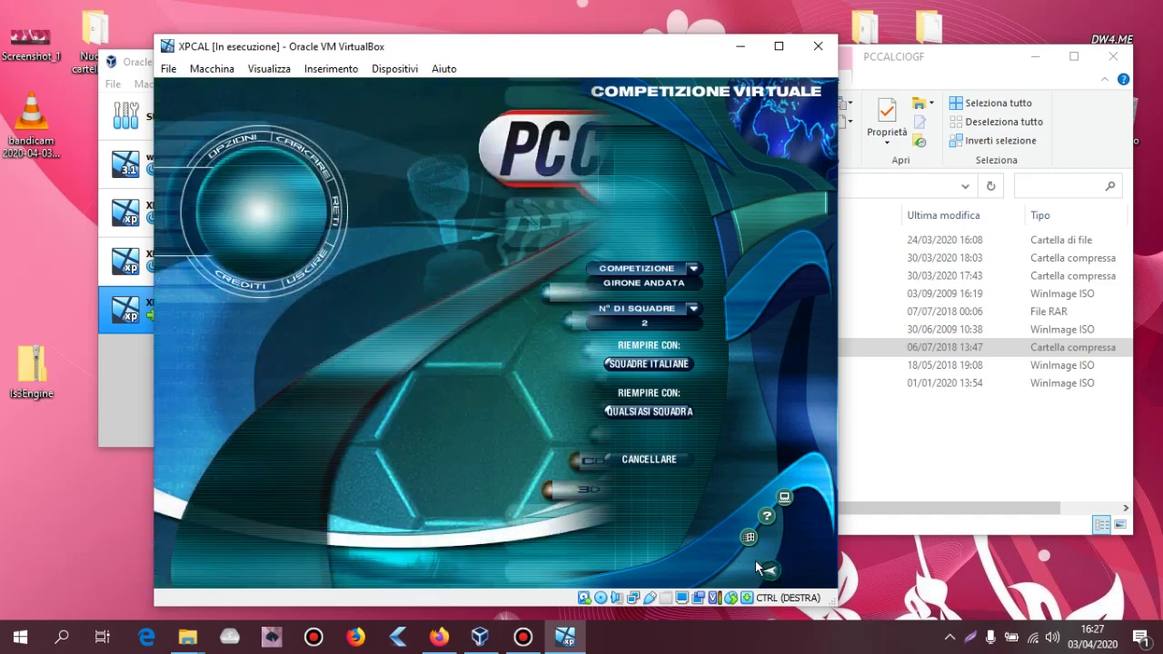
Start a Euromanager game with the general options as they are, enter the player's name, and choose Juventus from Serie A.
click(686, 440)
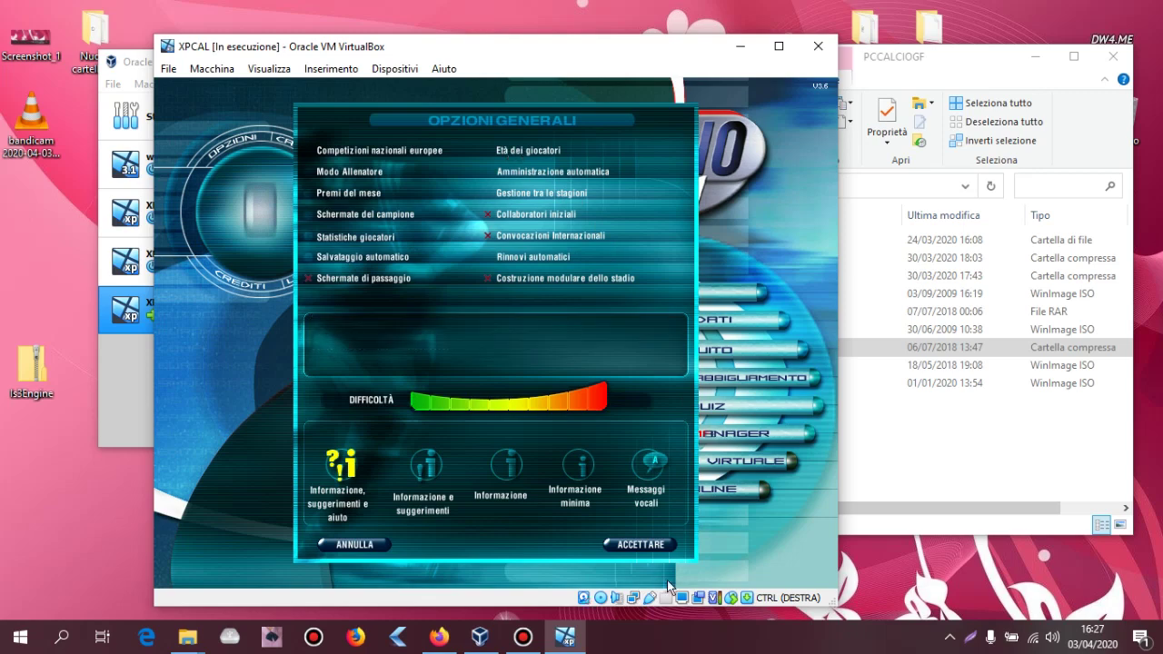
click(641, 545)
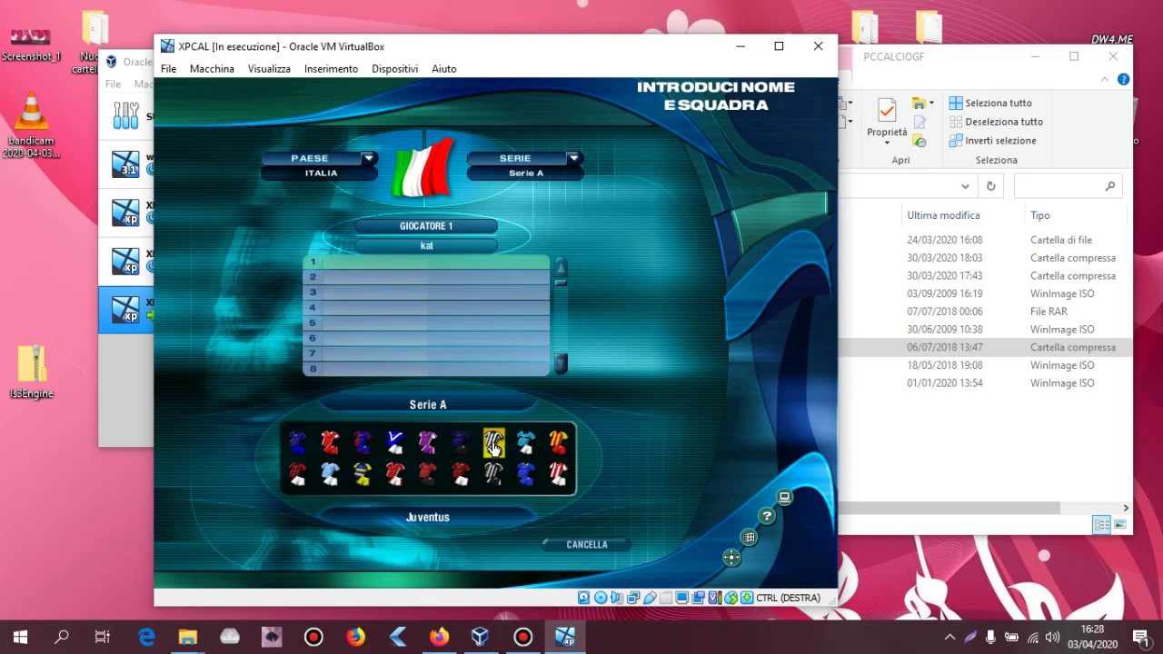
text(kat)
click(493, 445)
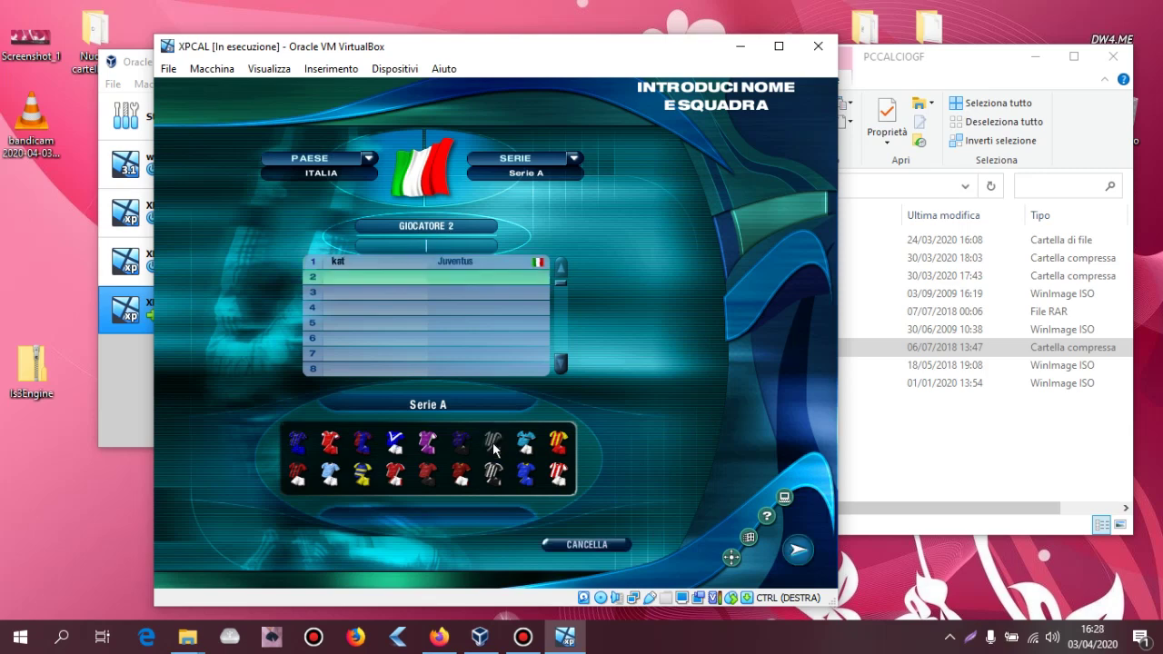
click(797, 554)
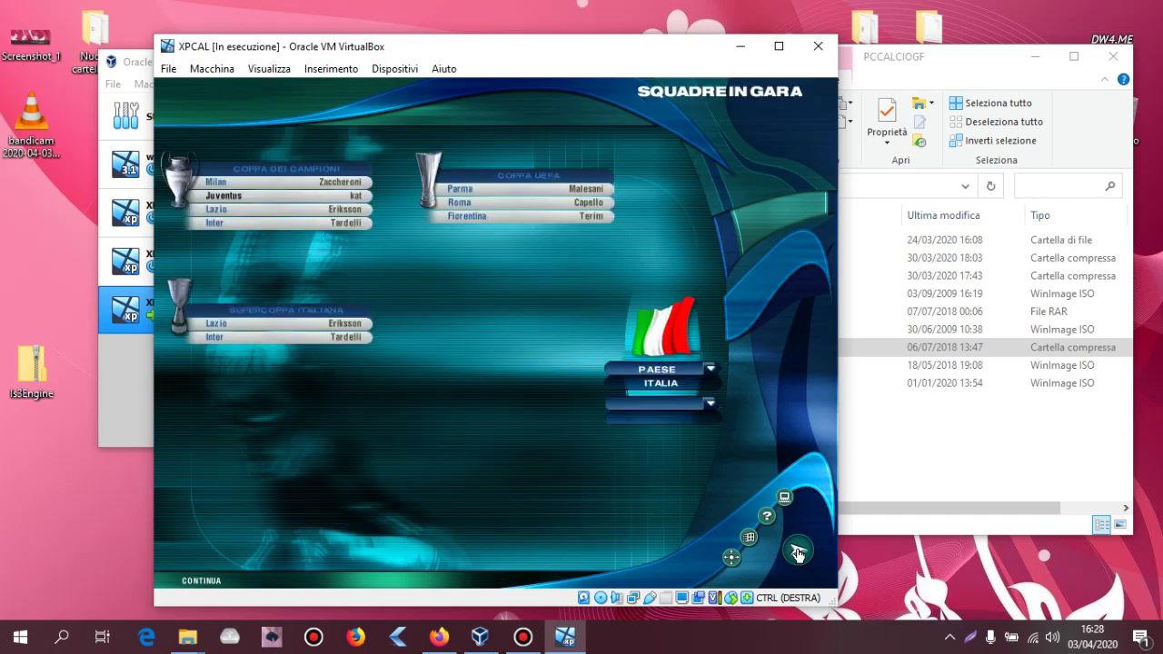
Continue through the pre-season screens without friendlies, finish the Coppa dei Campioni group draw, and dismiss the help window on the manager screen.
click(797, 553)
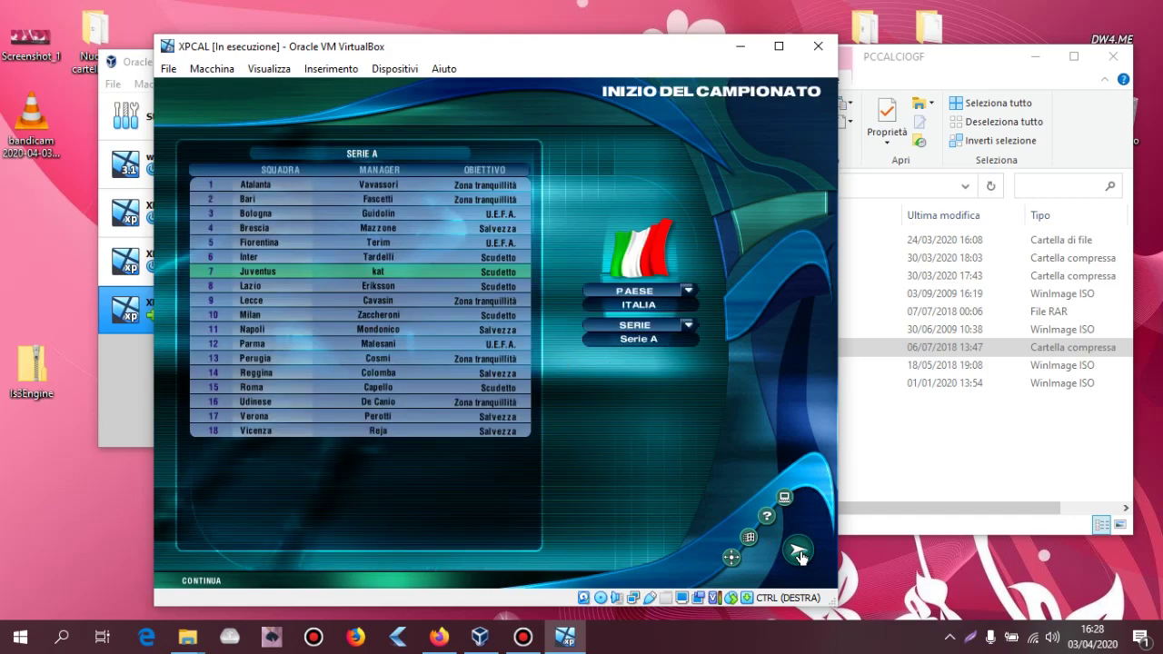
click(798, 553)
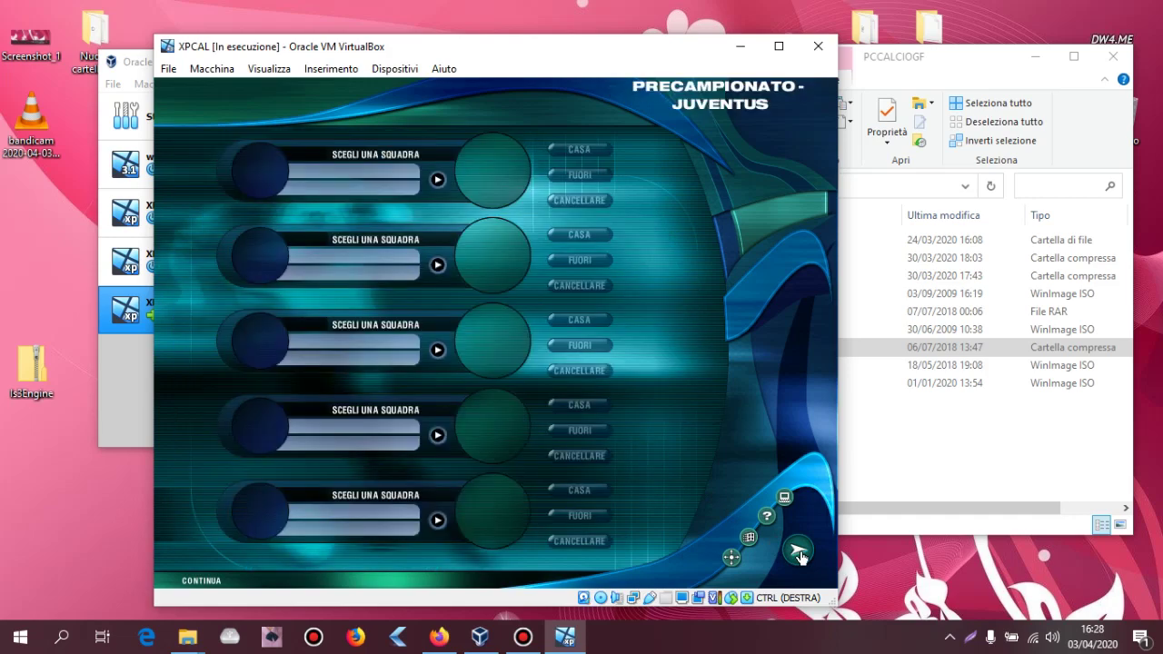
click(799, 553)
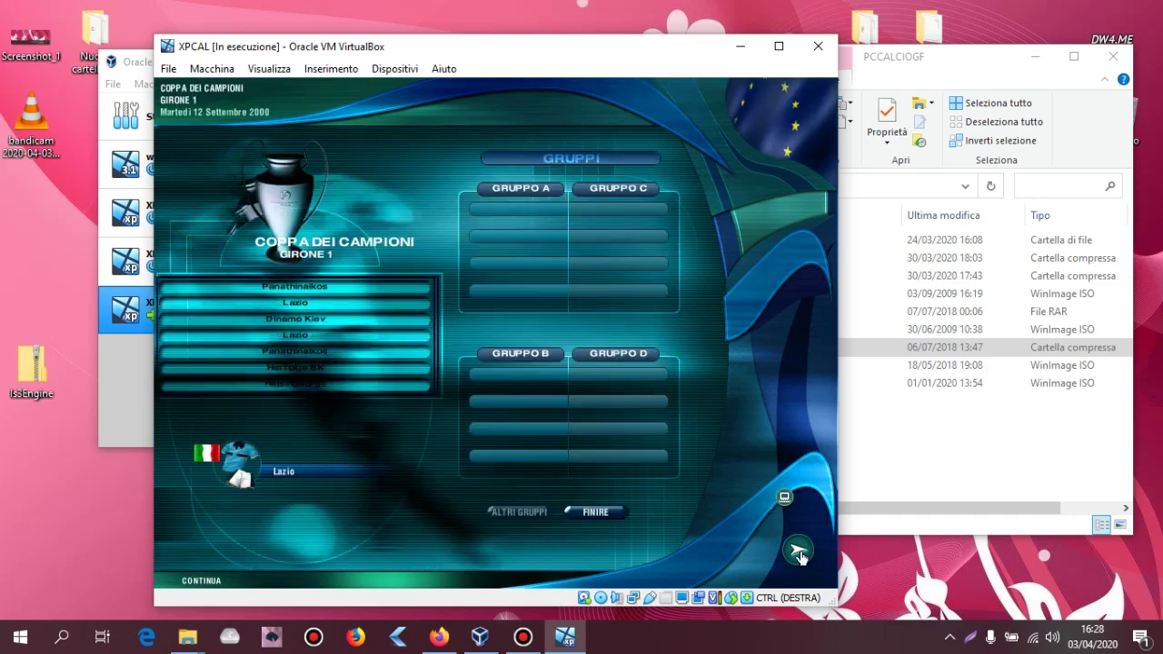
click(603, 515)
click(799, 552)
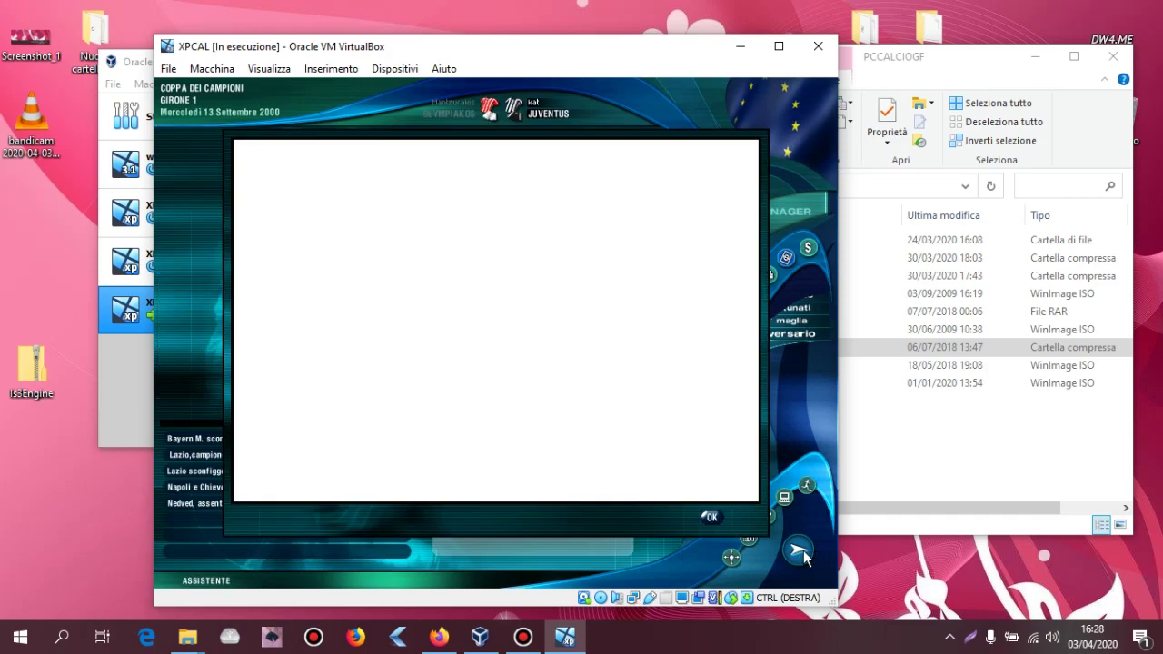
click(711, 519)
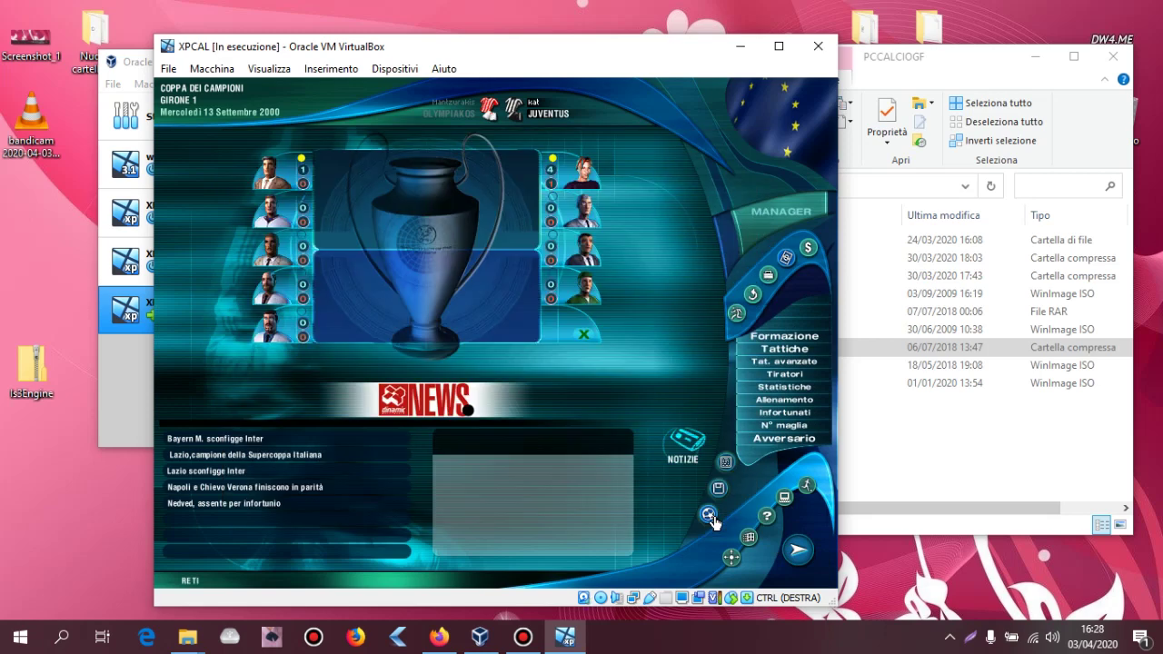
Proceed to the match type screen, dismiss its help, choose Interattivo, and switch the Juventus control to Joystick 2.
click(797, 553)
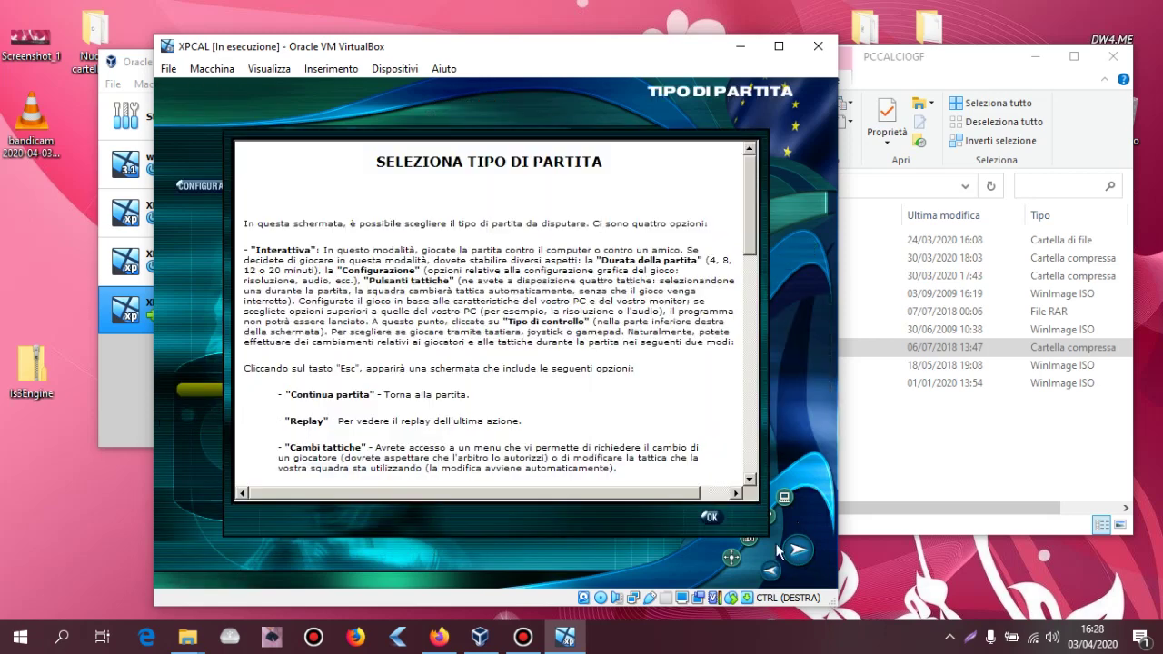
click(709, 518)
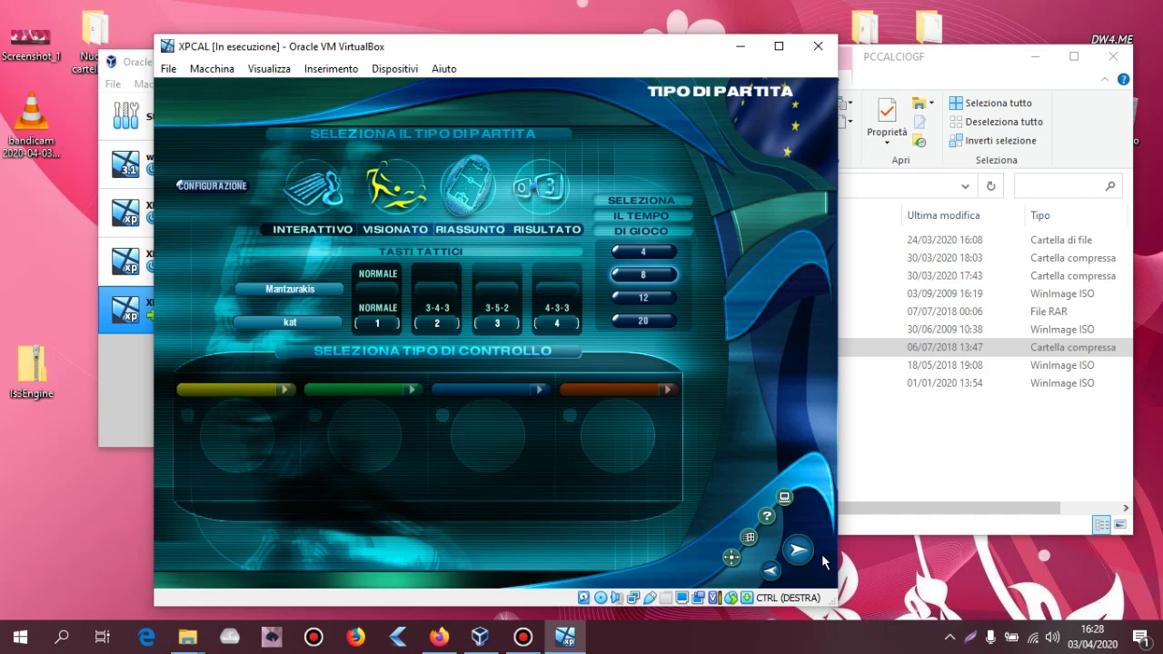
click(312, 198)
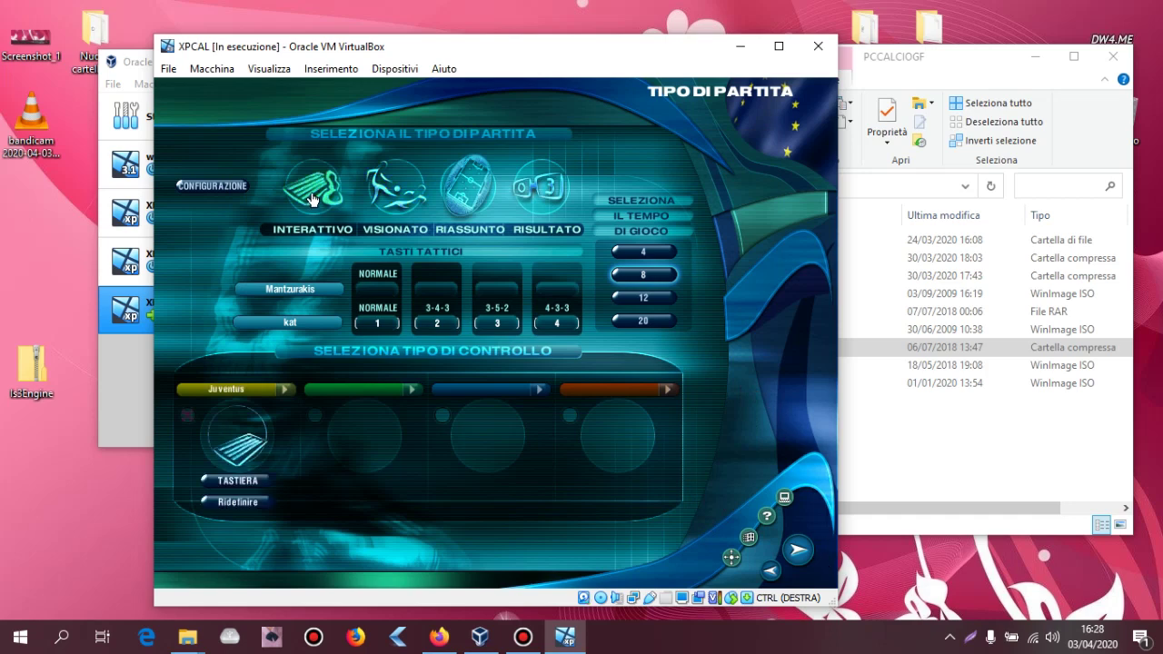
click(238, 480)
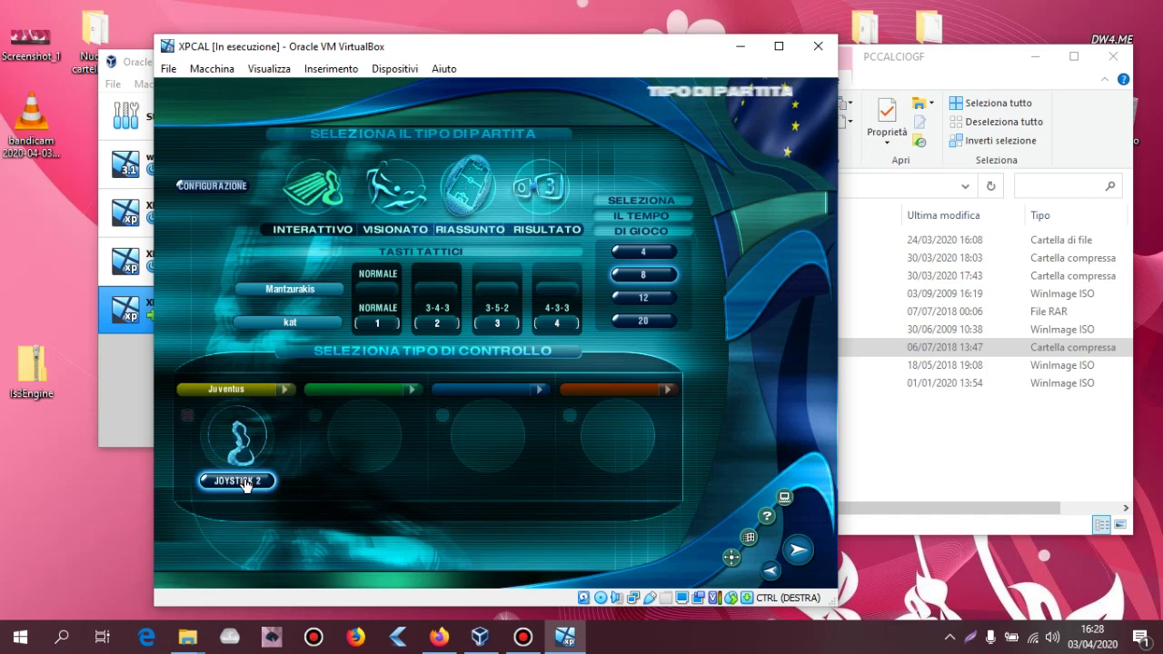
Switch the Juventus control to Tastiera, enter d in its key definitions, and accept the key assignments.
click(243, 483)
click(234, 487)
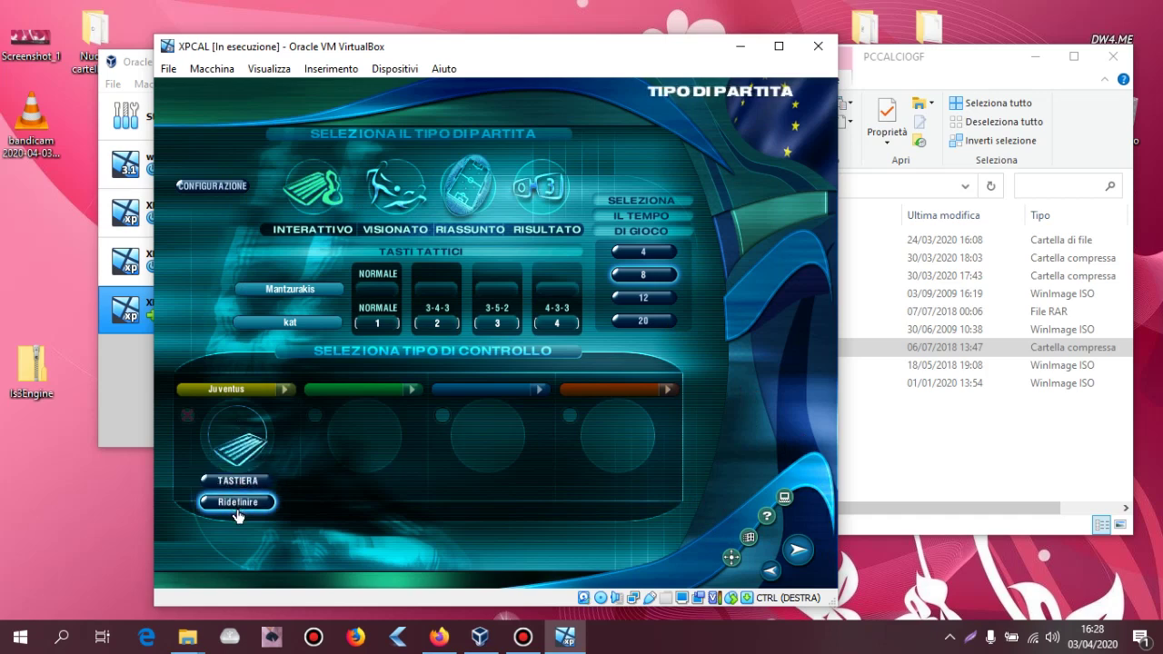
click(236, 507)
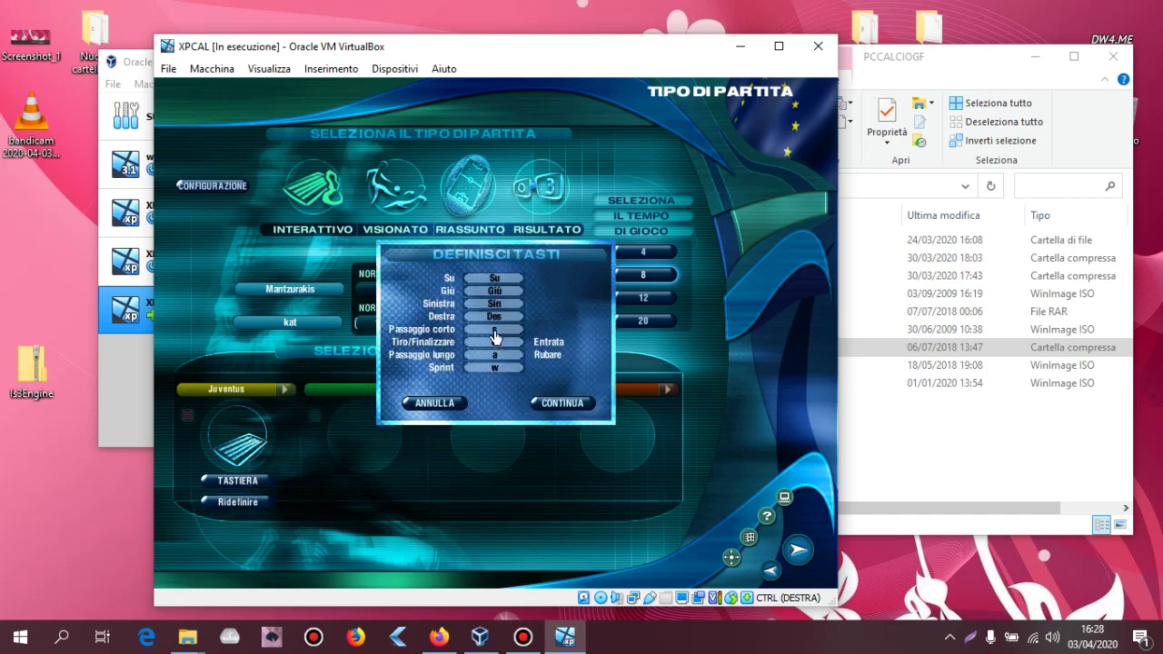
key(d)
click(562, 405)
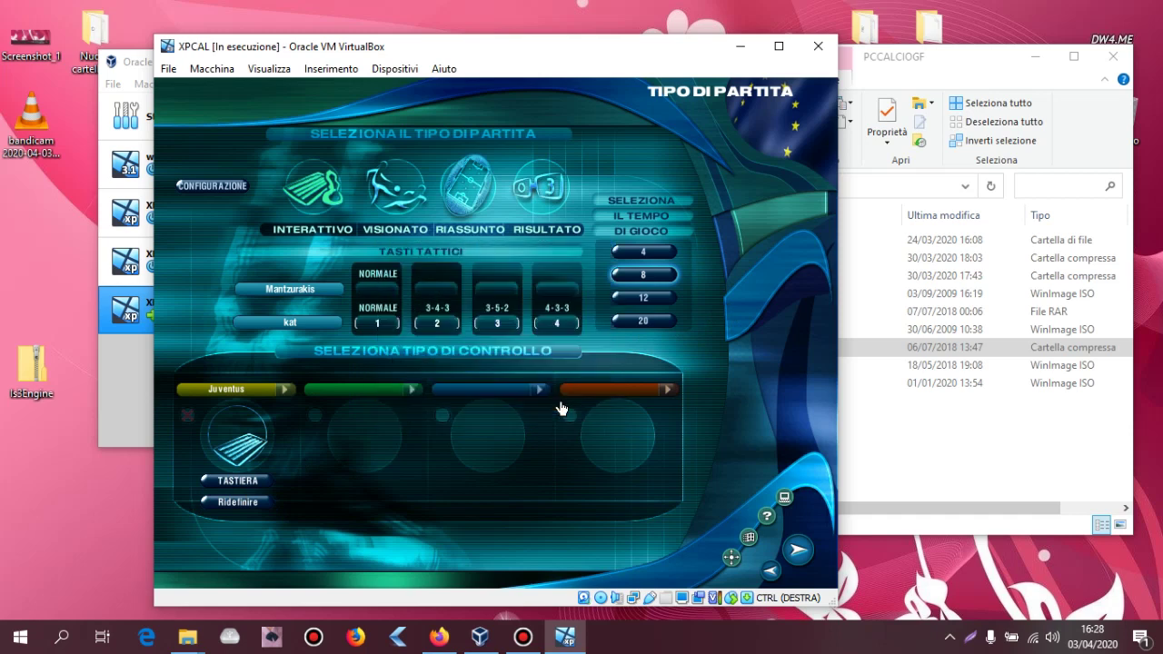
Proceed to the Olympiakos–Juventus match, dismiss the simulator help, and start the interactive match.
click(795, 551)
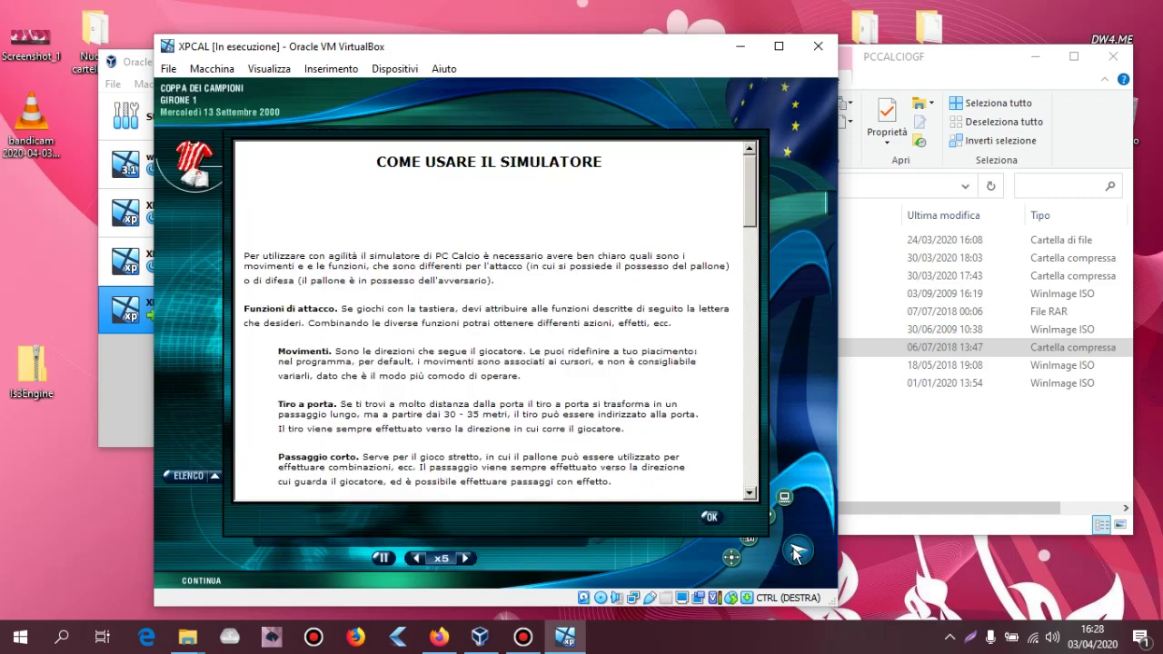
click(708, 517)
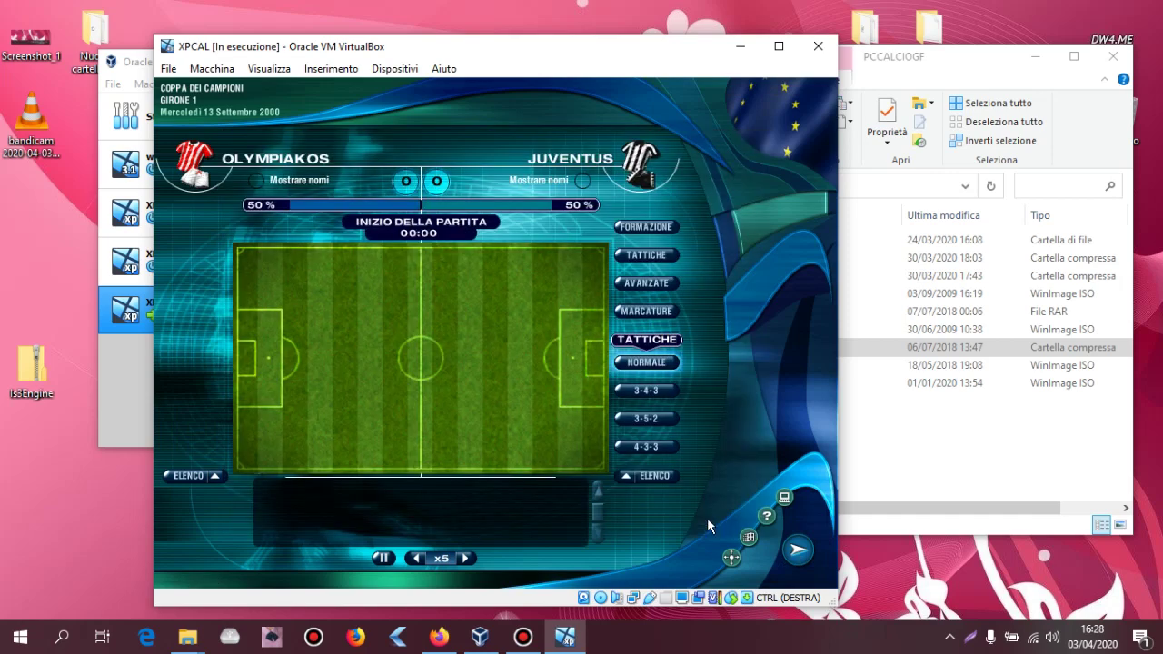
click(796, 551)
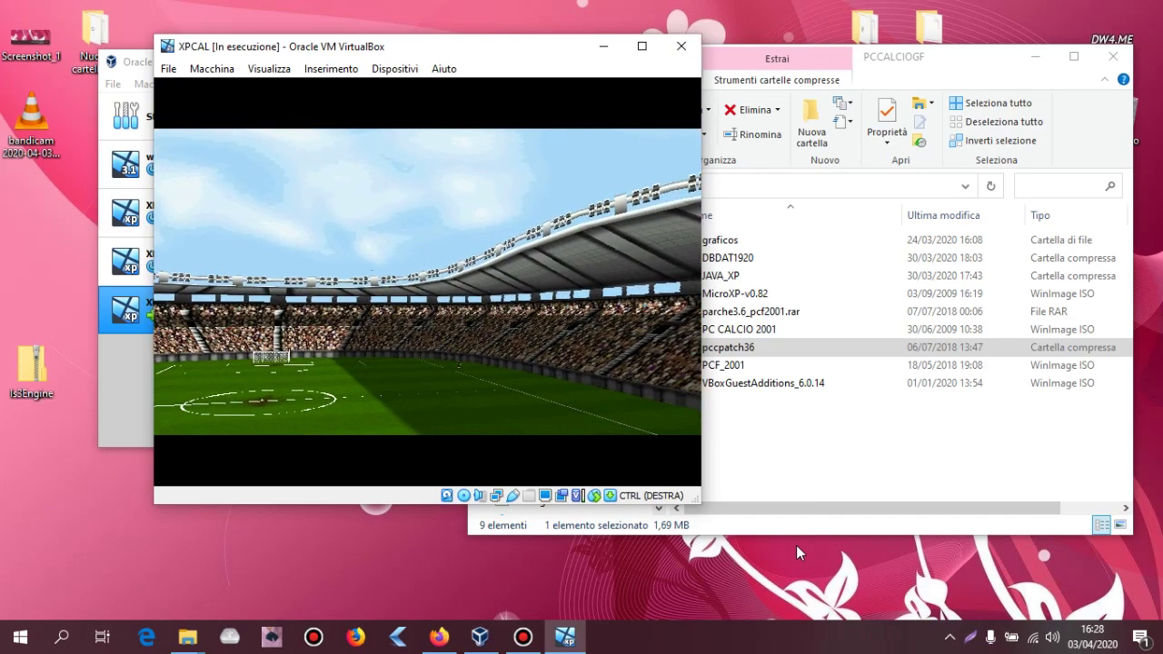
Raise the host's speaker volume to 82 and return to the XPCAL virtual machine window.
click(1050, 638)
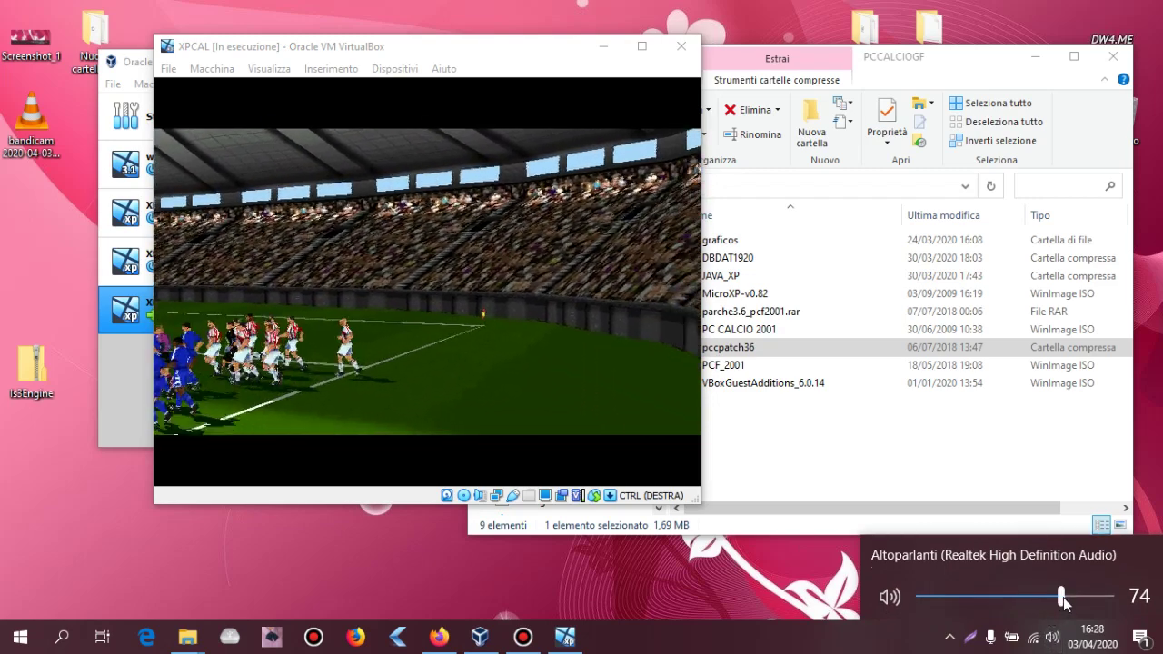
scroll(1058, 577, up, 4)
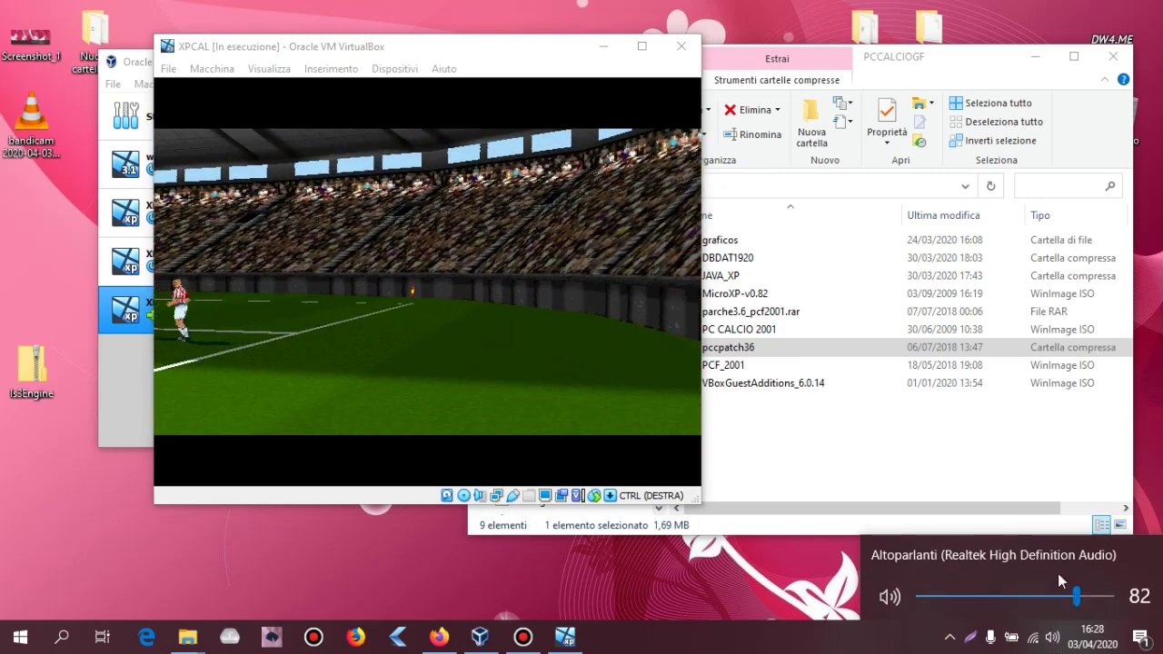
click(512, 56)
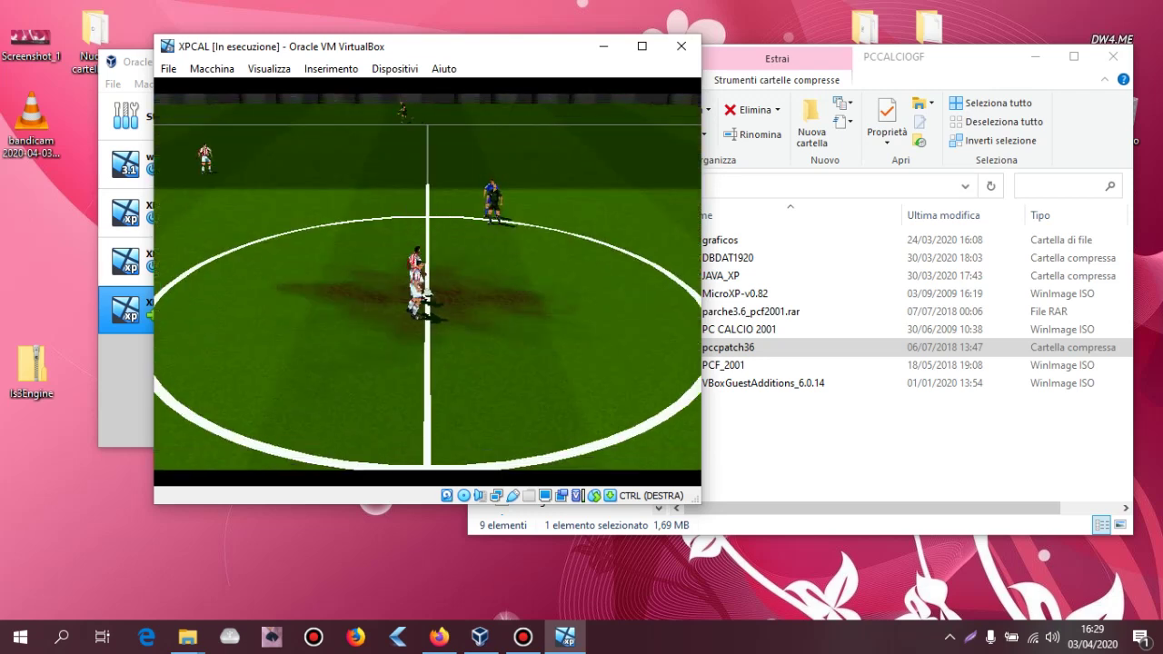
Set the match's graphics resolution to 800 x 600 x 16 in the in-game options and resume play.
key(Escape)
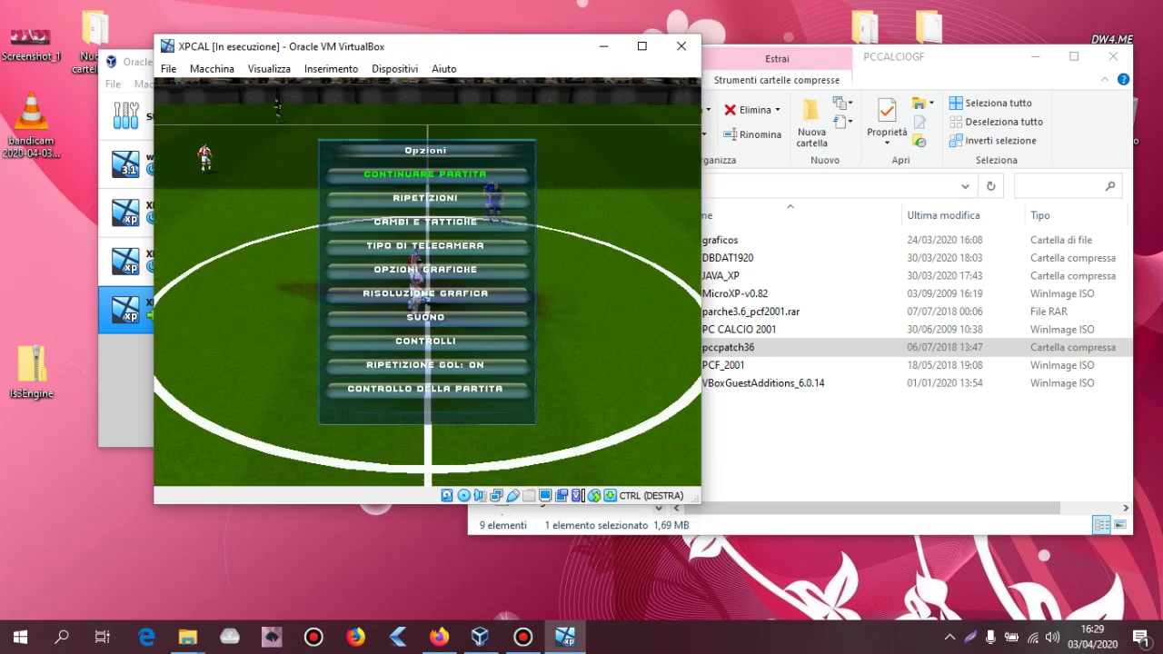
key(Down)
key(Down)
key(Down)
key(Down)
key(Down)
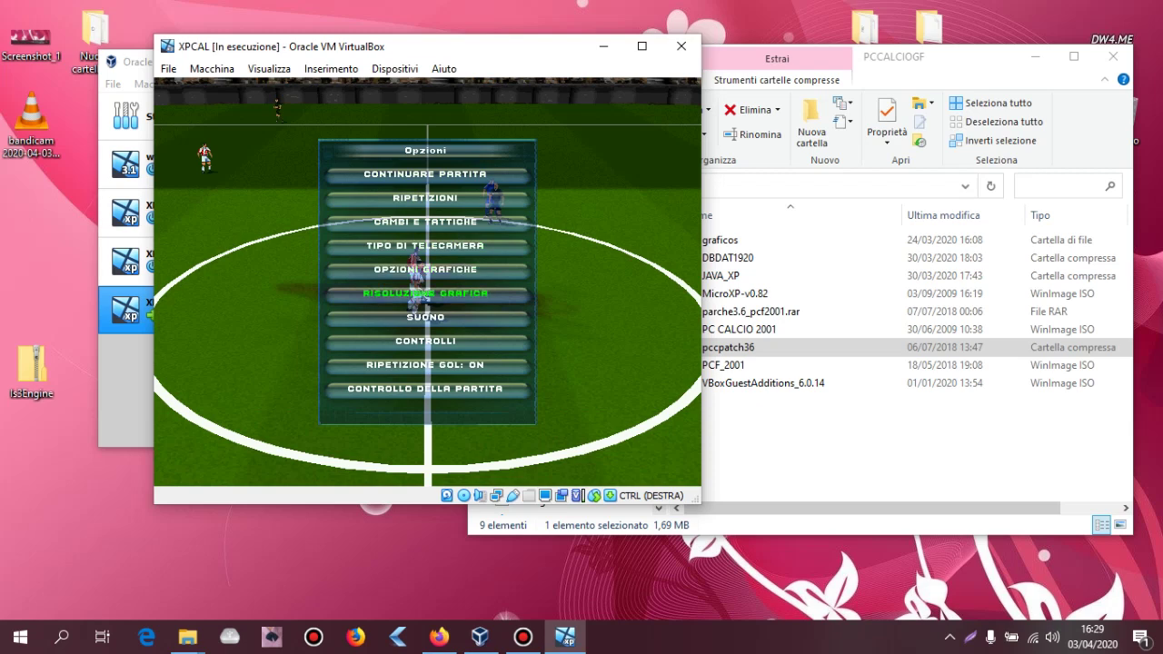
key(Return)
key(Up)
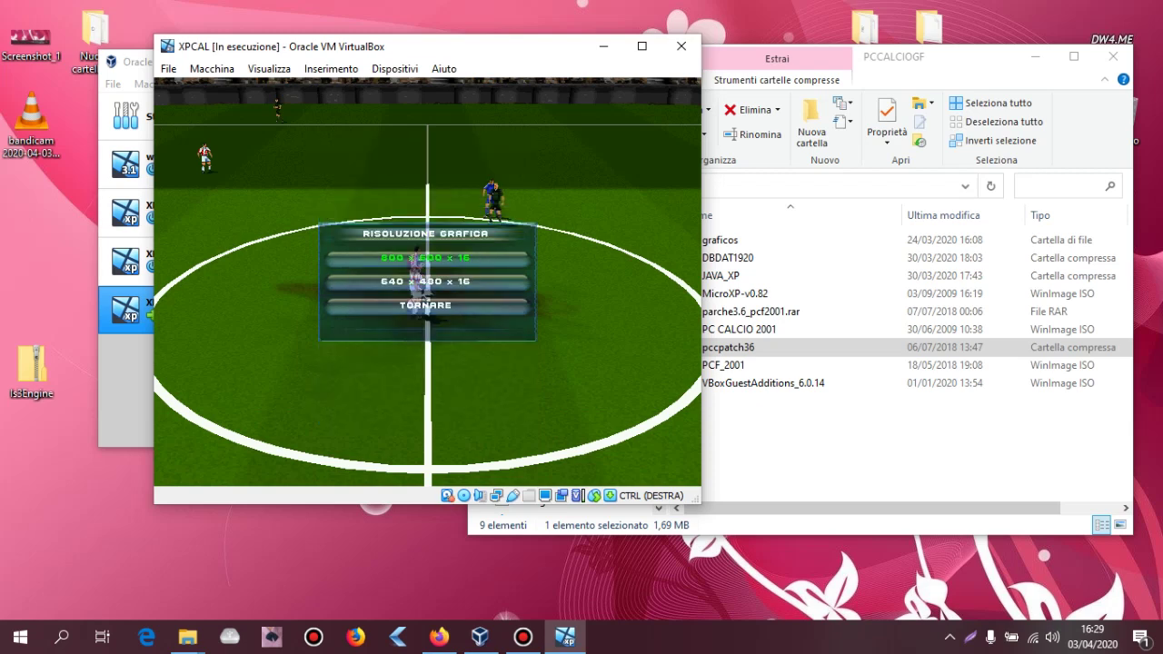
key(Return)
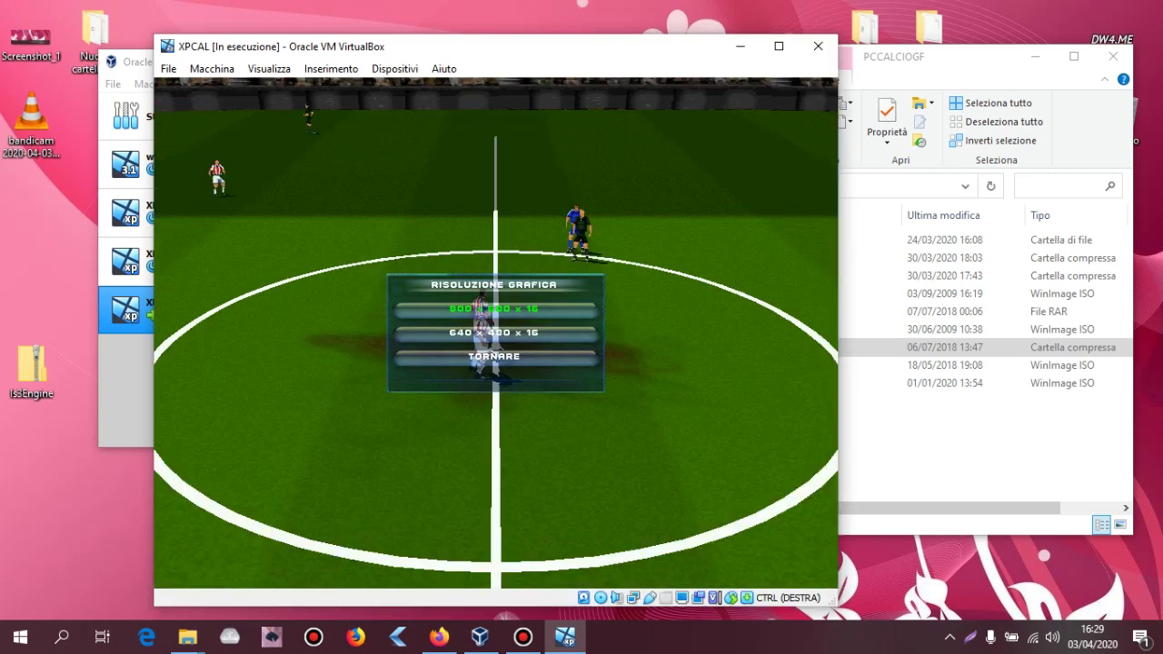
key(Escape)
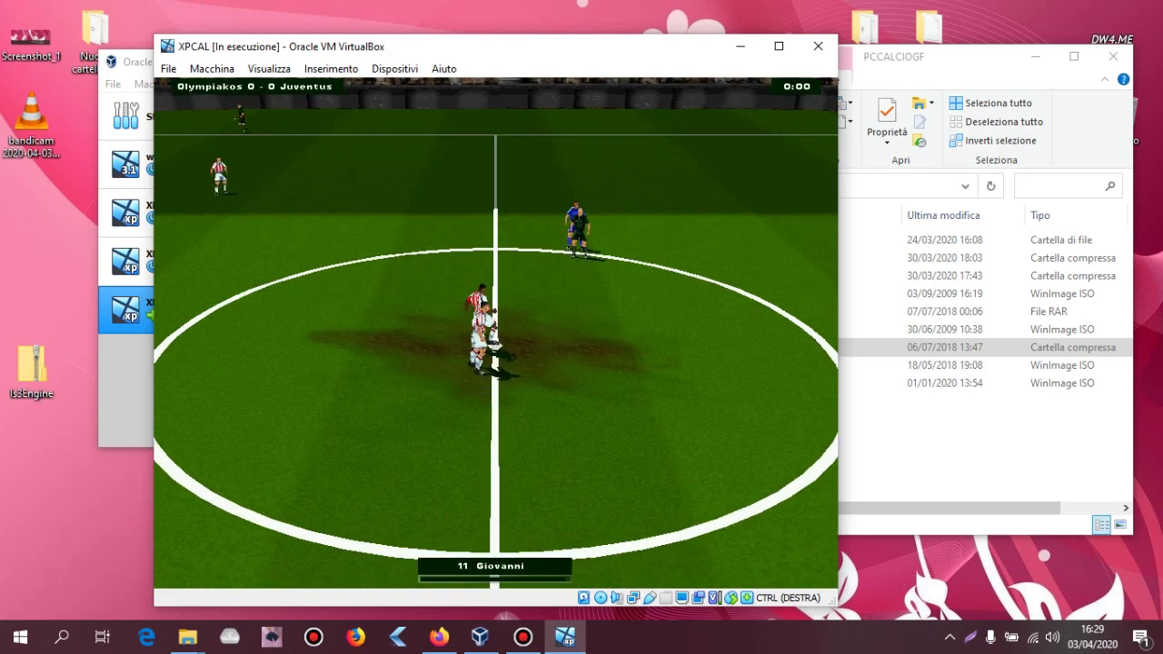